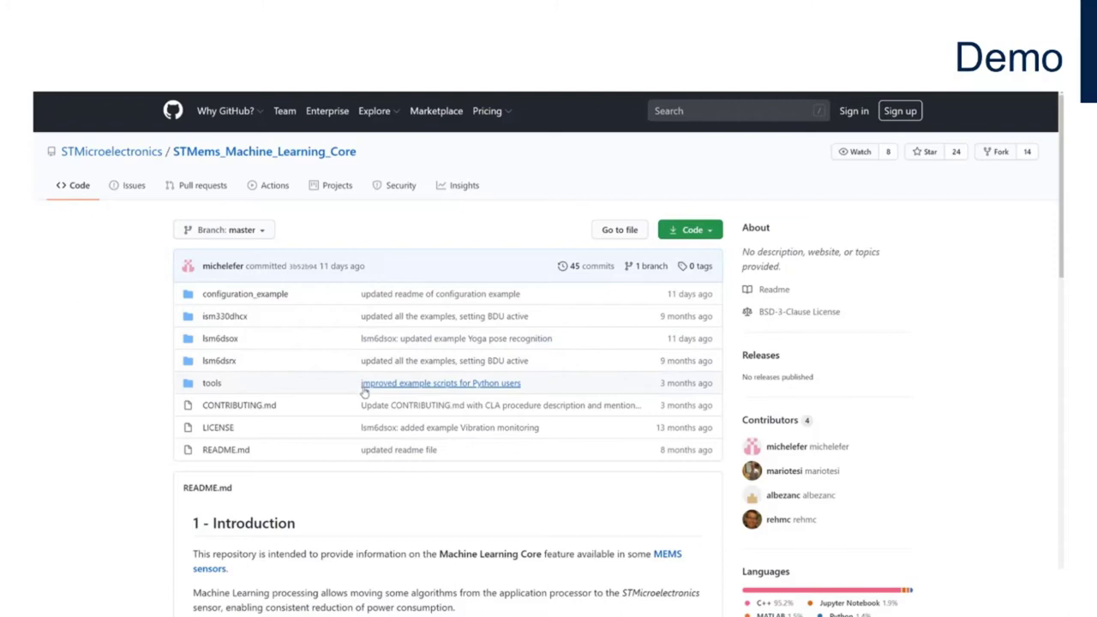
scroll(463, 403, "down", 4)
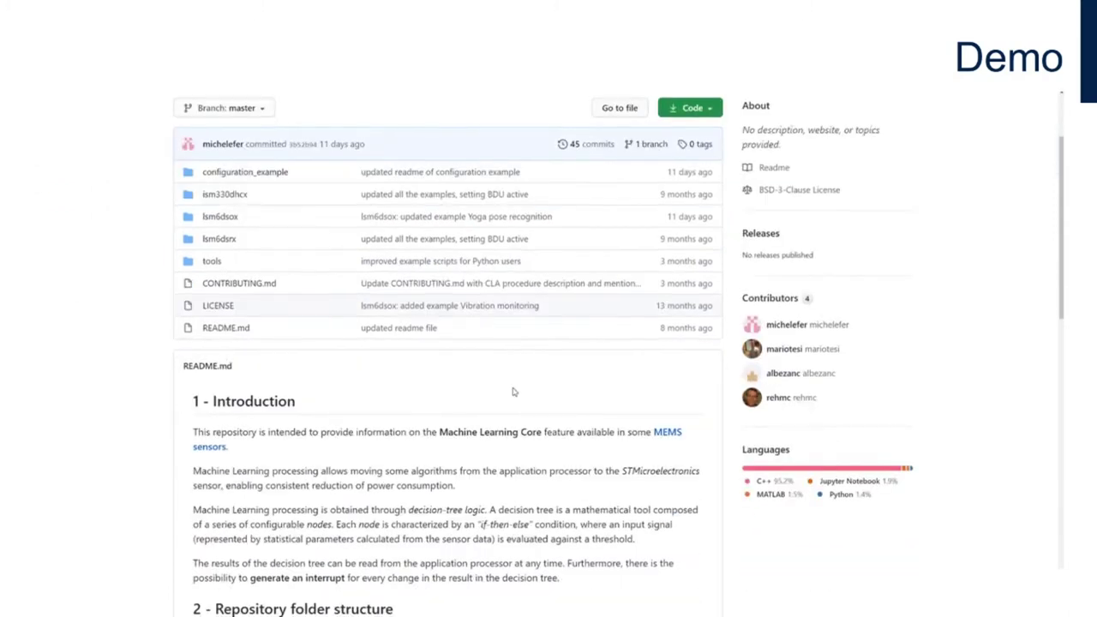
scroll(505, 411, "down", 1)
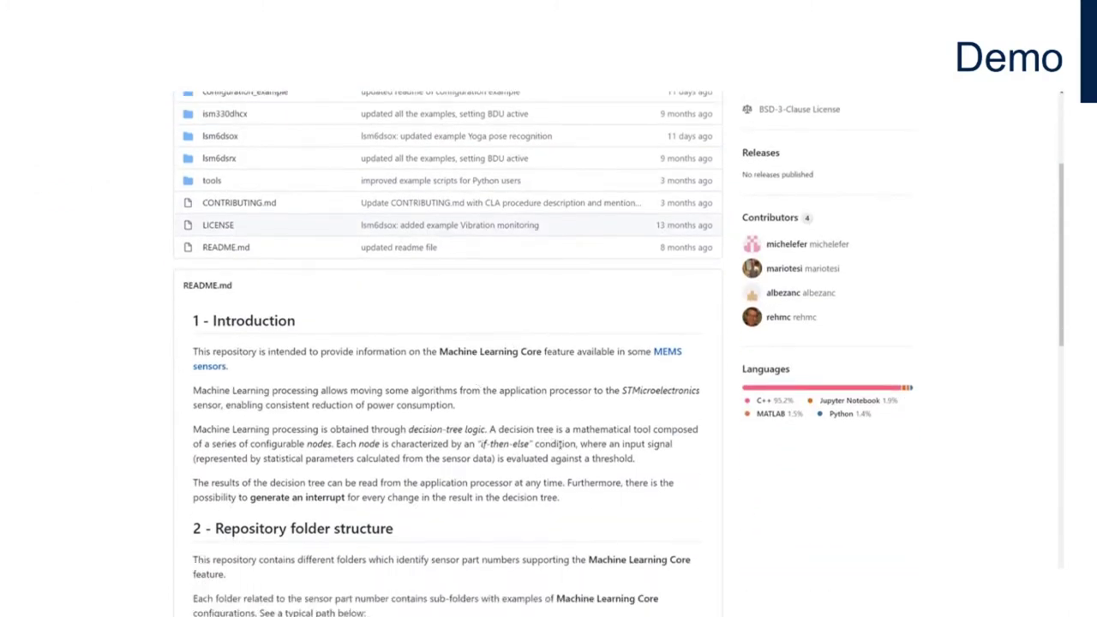
scroll(555, 443, "down", 5)
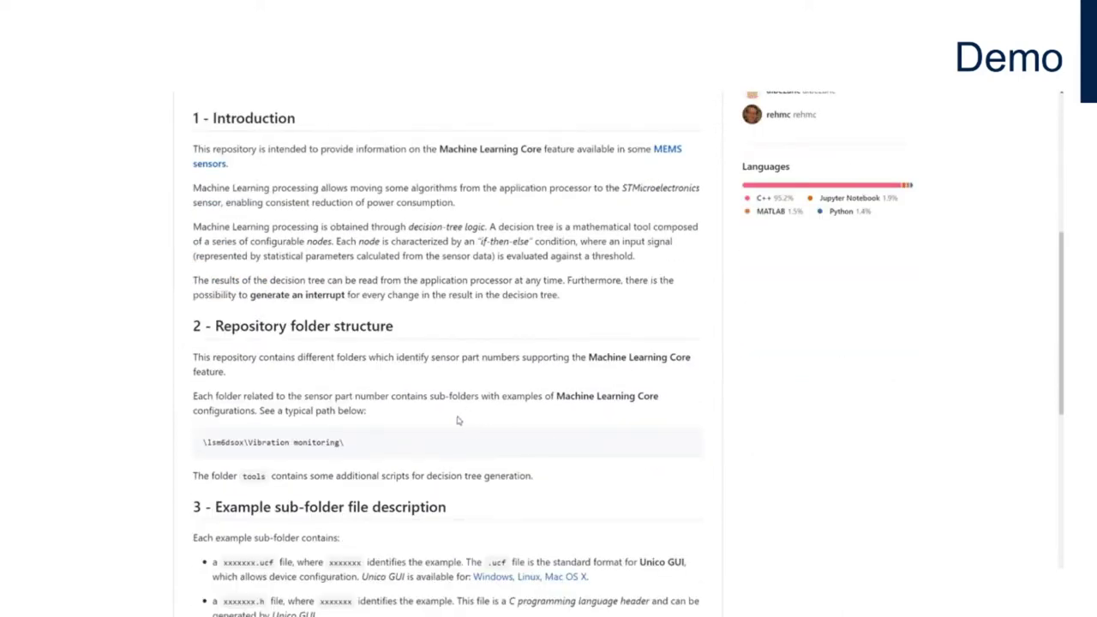
scroll(443, 400, "down", 4)
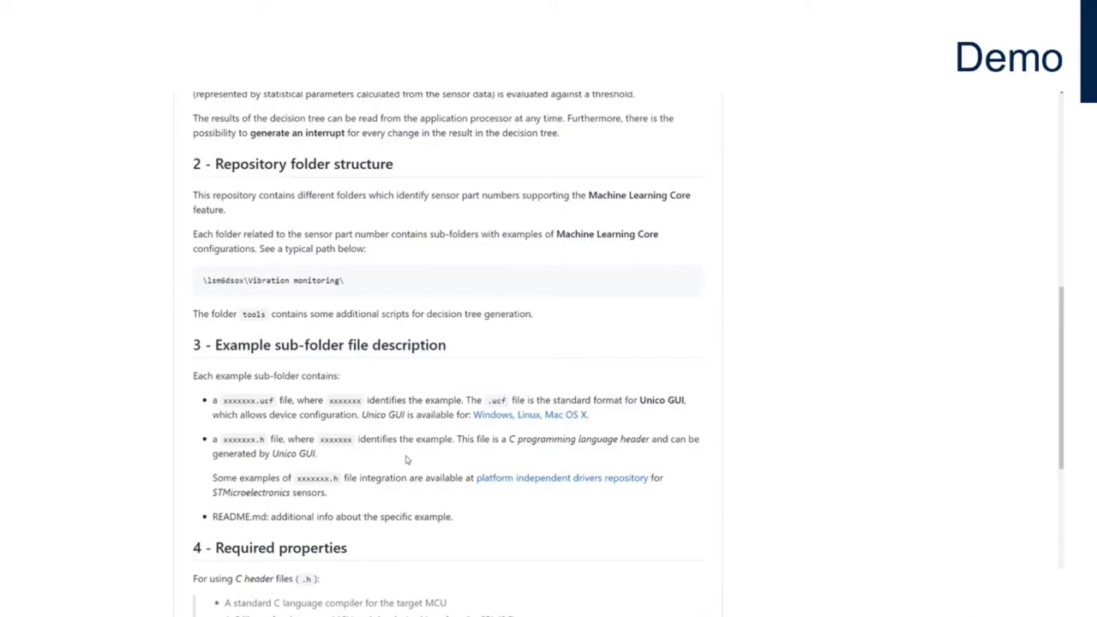
scroll(462, 452, "down", 1)
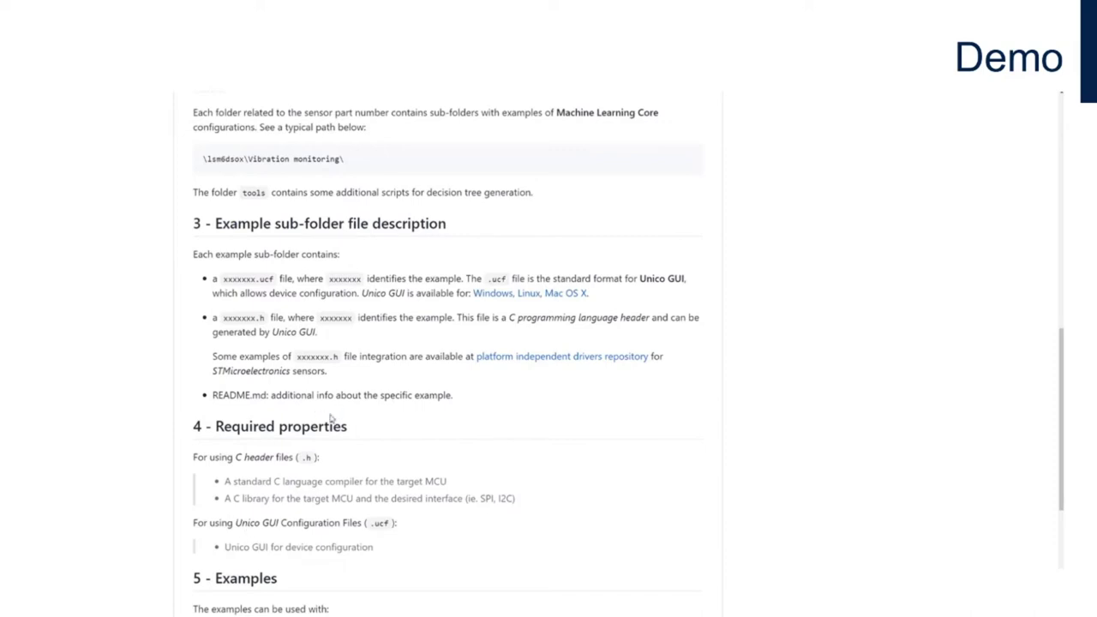
scroll(439, 422, "down", 1)
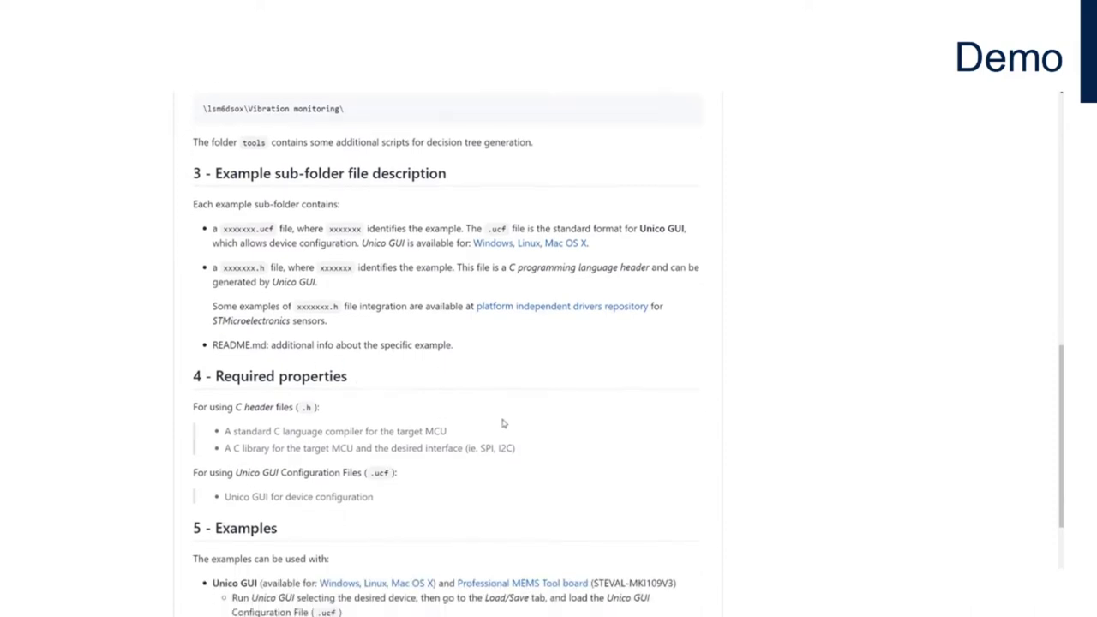
scroll(503, 423, "down", 3)
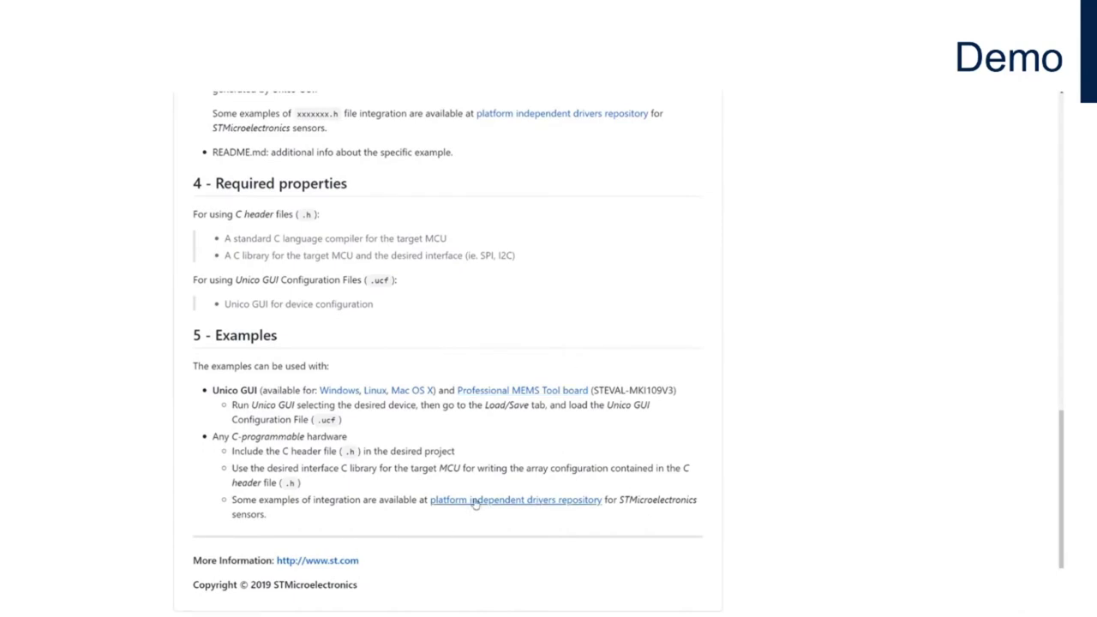
scroll(390, 517, "up", 1)
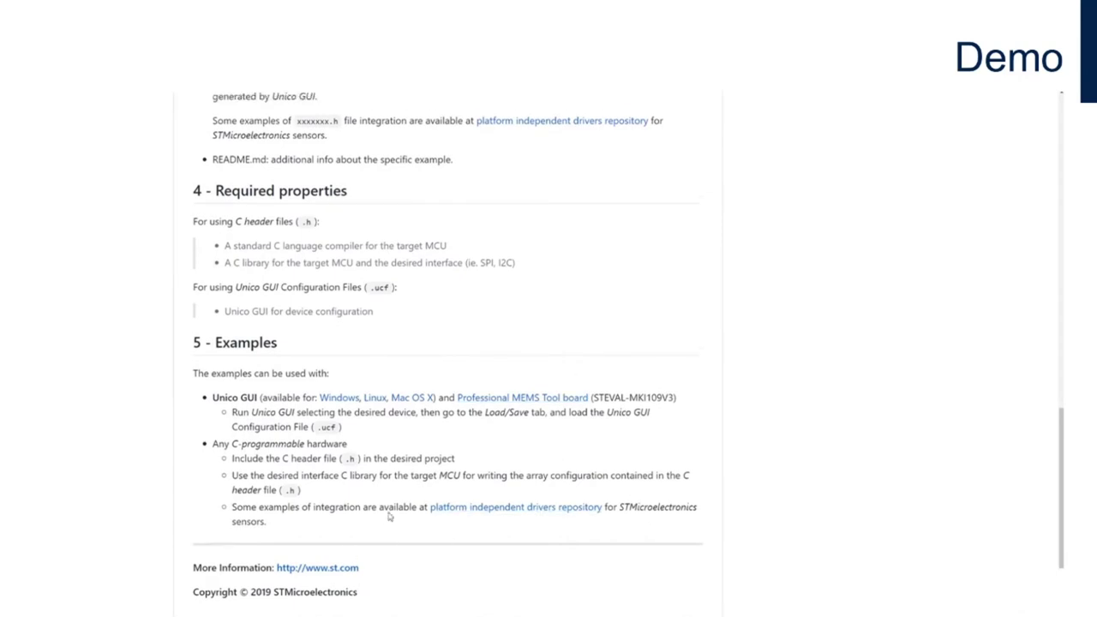
scroll(390, 517, "up", 15)
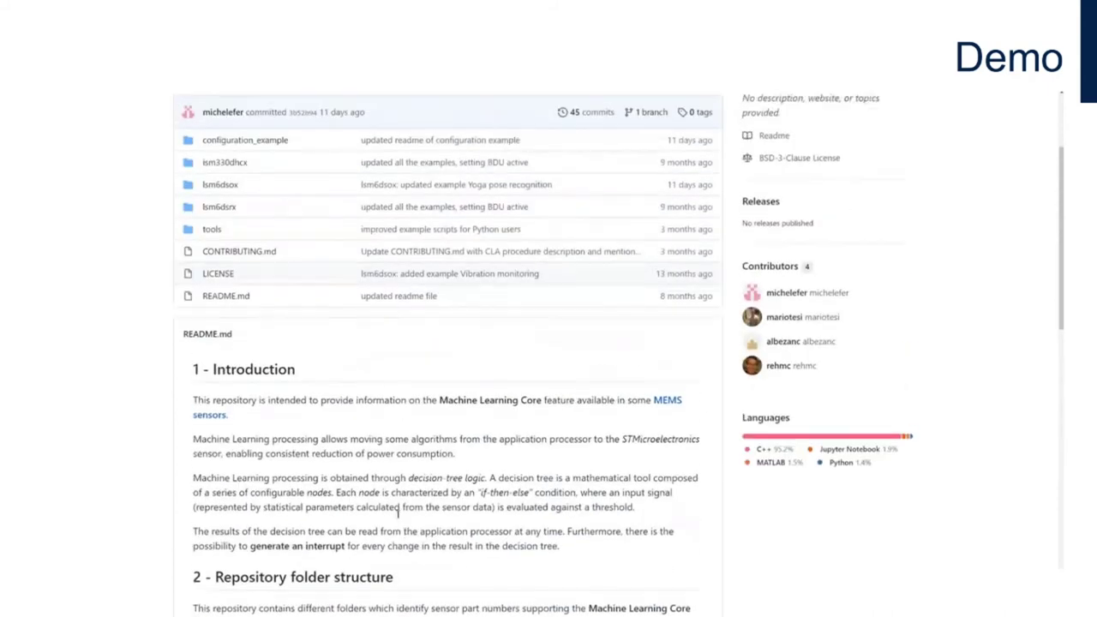
scroll(398, 512, "up", 2)
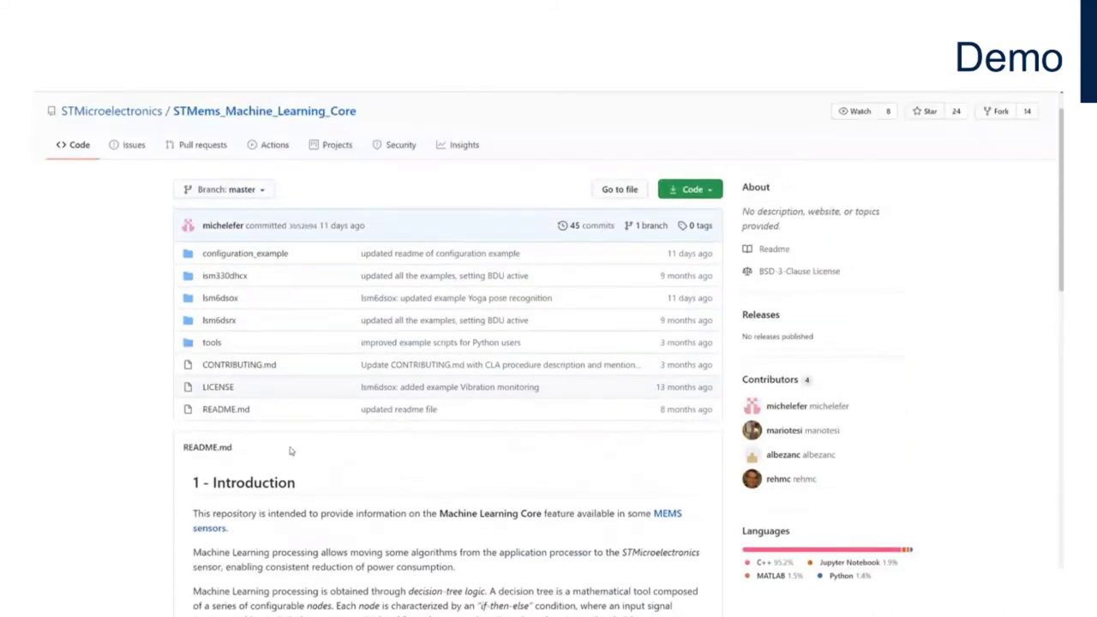
Step: Open the repository's lsm6dsox folder to list its seven example folders
left_click(214, 302)
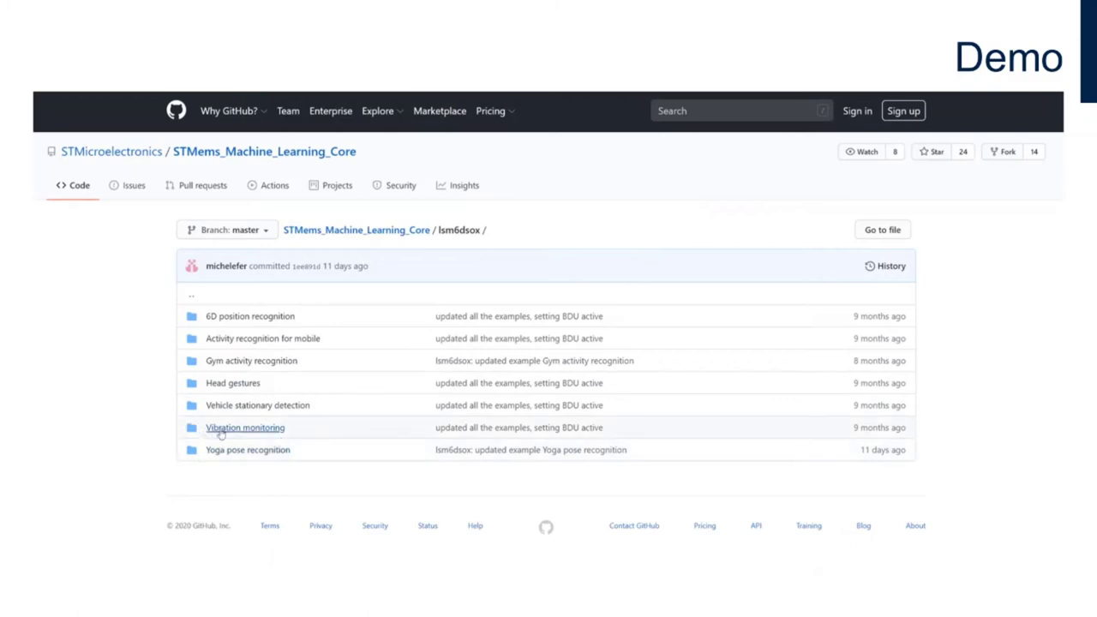
left_click(220, 432)
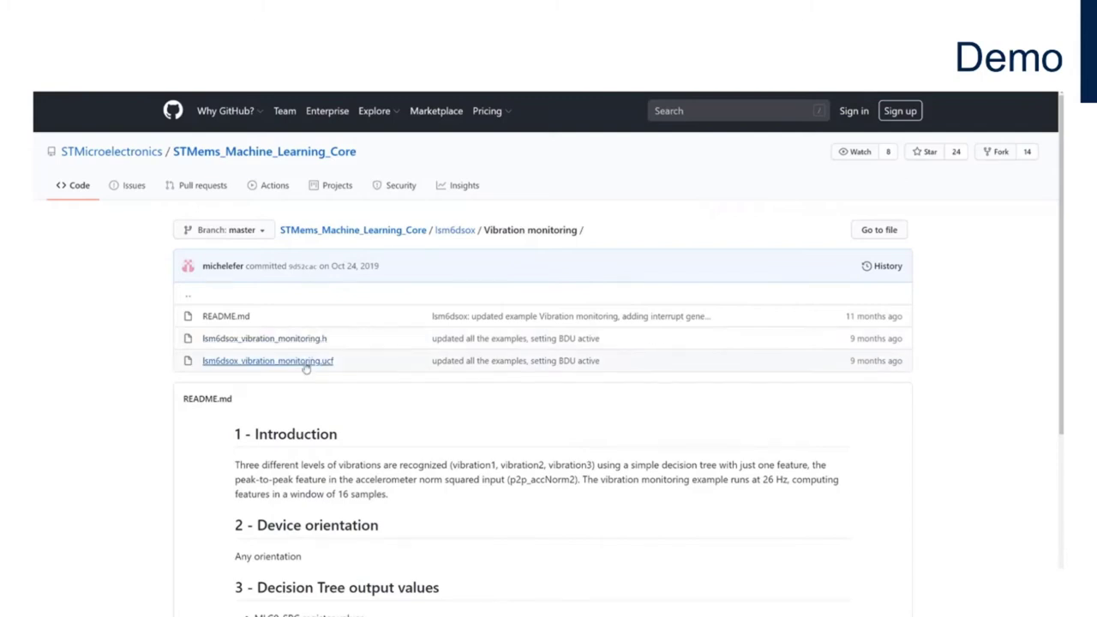
scroll(542, 415, "down", 1)
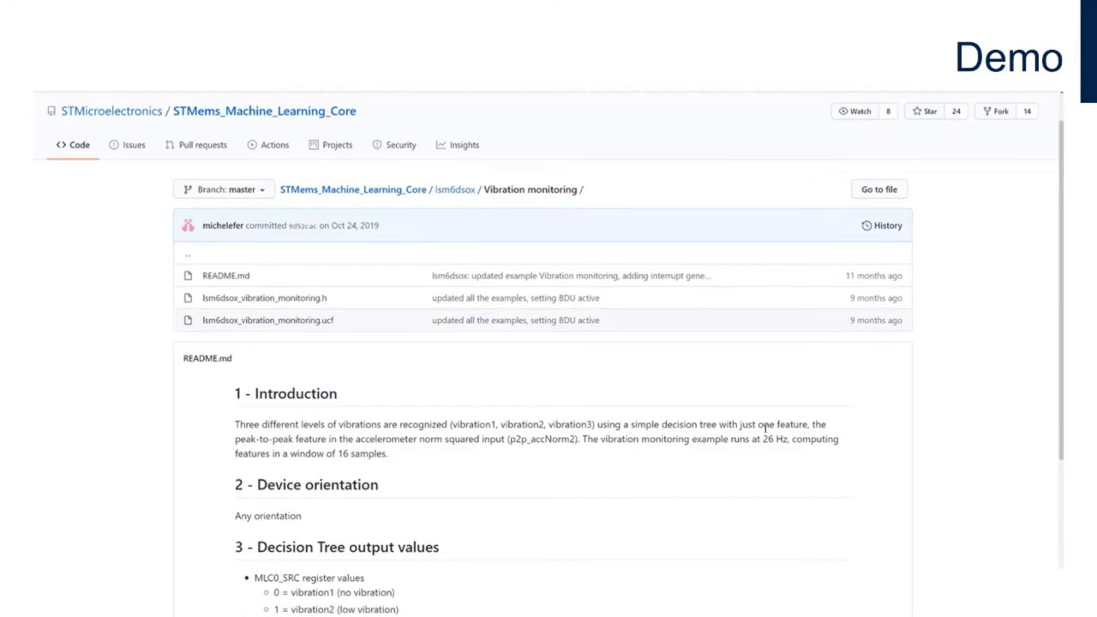
scroll(255, 471, "down", 1)
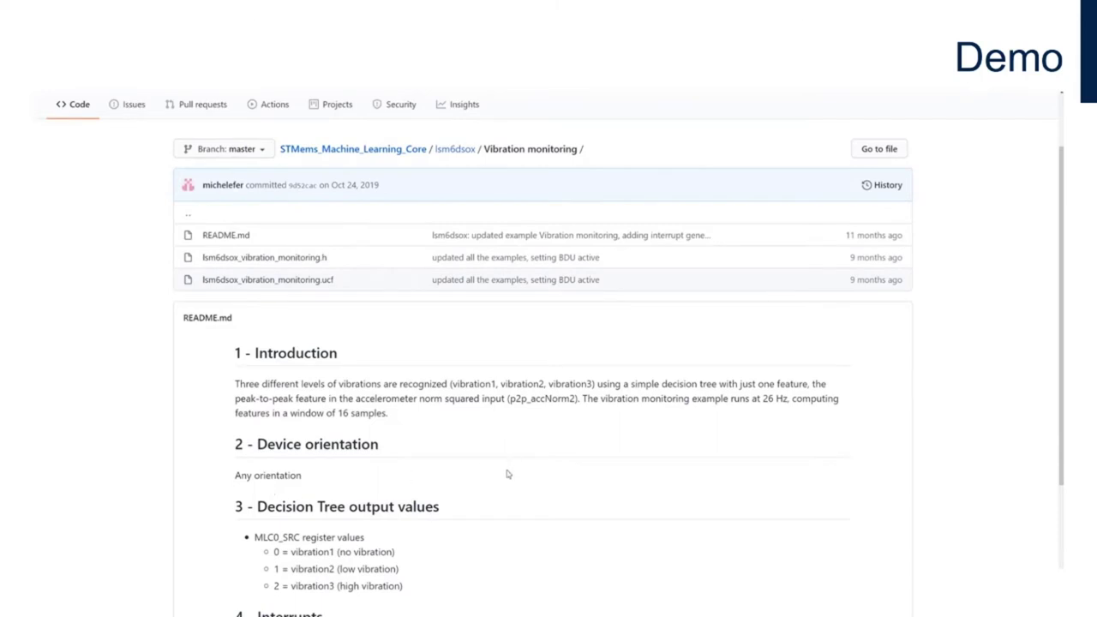
scroll(507, 474, "down", 2)
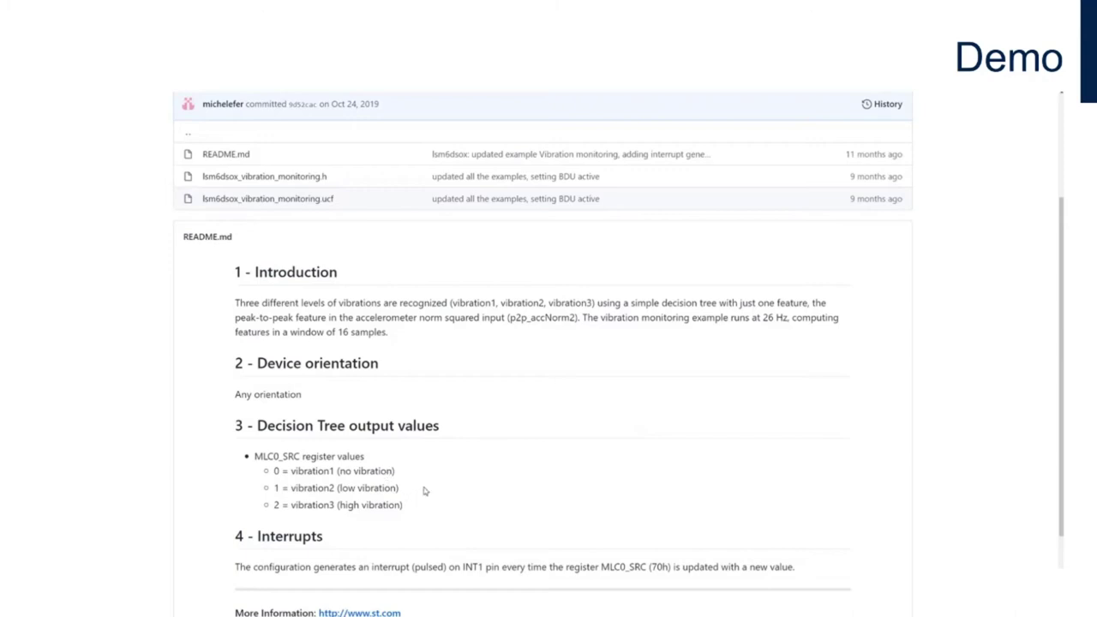
scroll(432, 488, "down", 1)
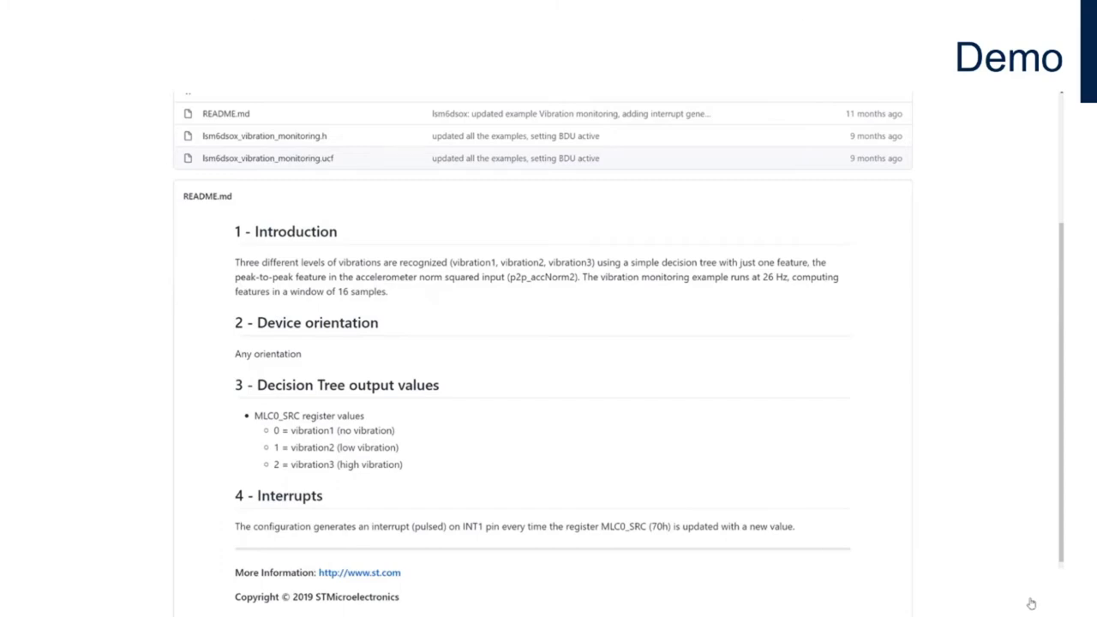
scroll(206, 468, "up", 3)
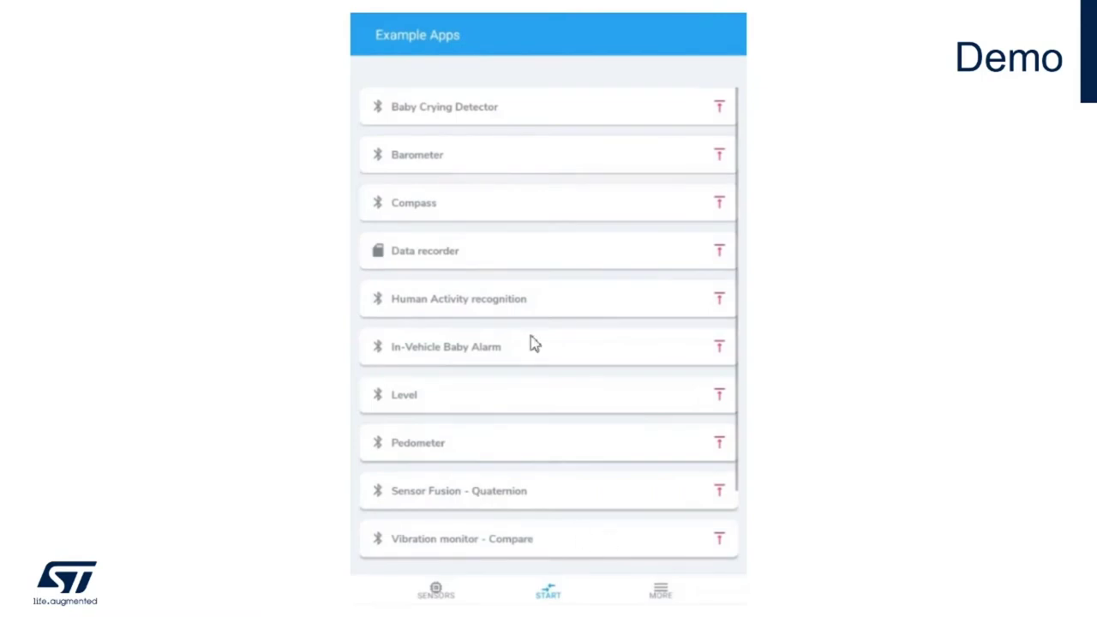
Step: Scroll the Example Apps list down to its last entry, Vibration monitor - Training
scroll(515, 147, "down", 1)
scroll(530, 244, "down", 1)
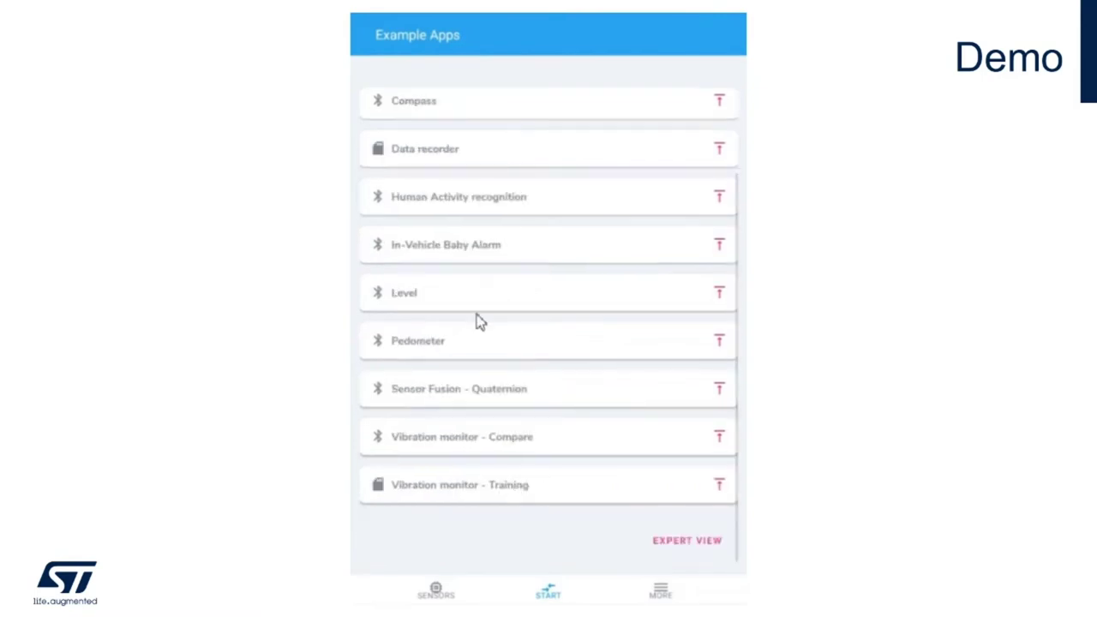
scroll(495, 306, "up", 2)
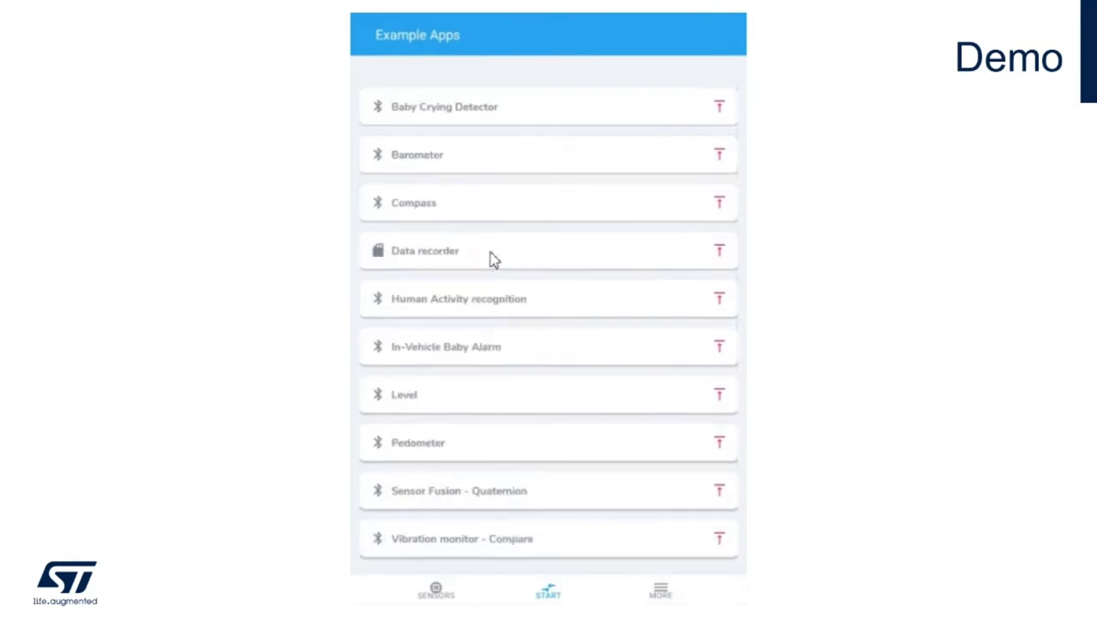
scroll(497, 258, "down", 1)
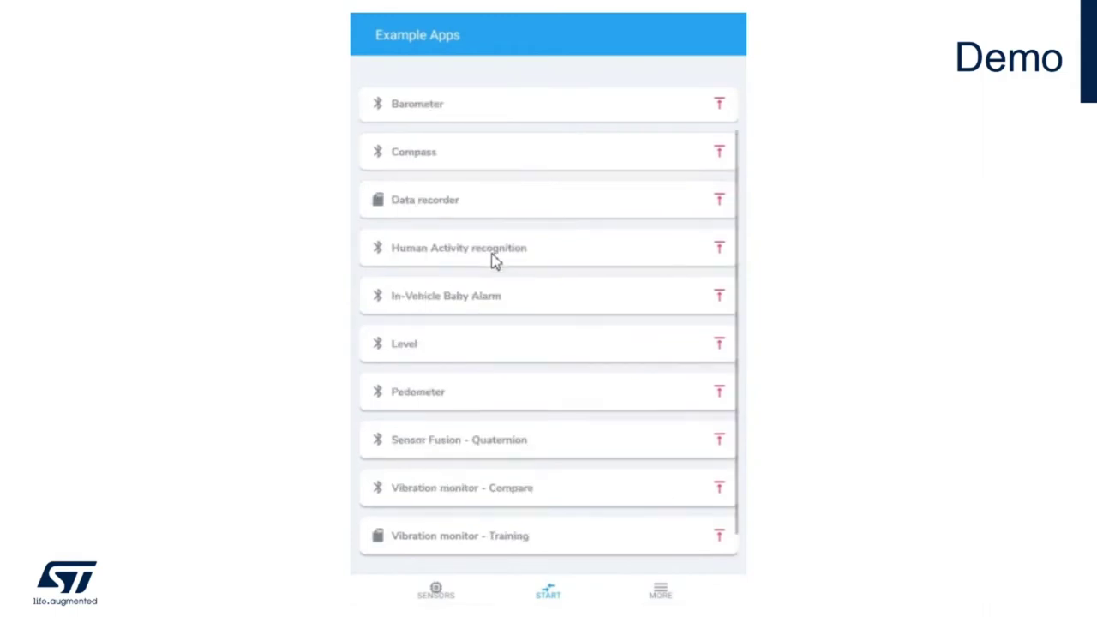
scroll(494, 258, "down", 1)
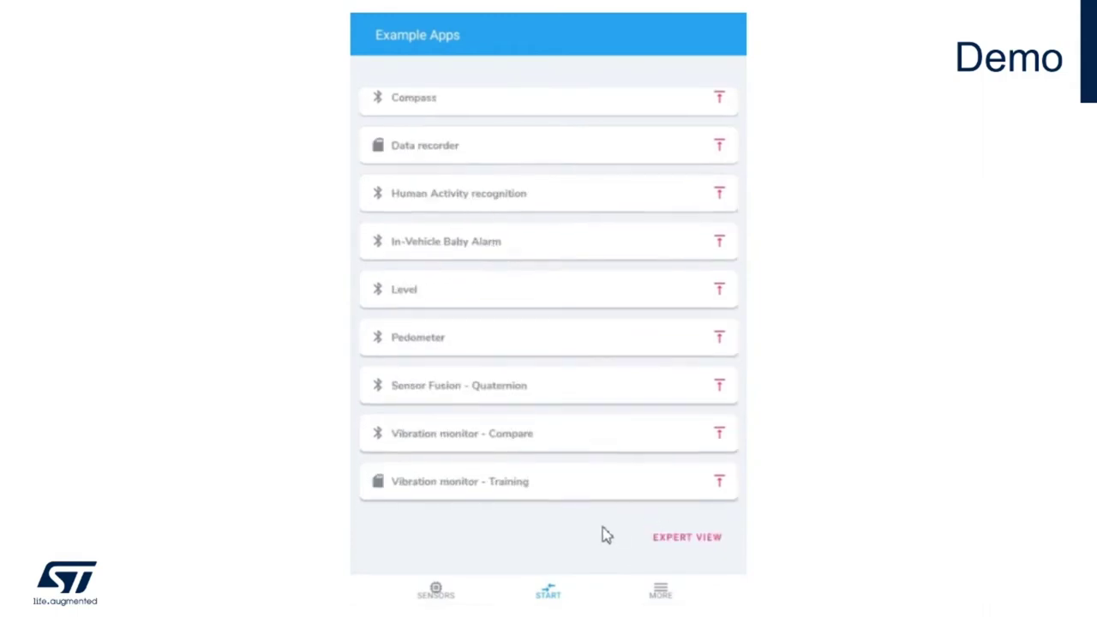
Step: Start a new custom app and set MLC Virtual Sensor as its input source
left_click(686, 538)
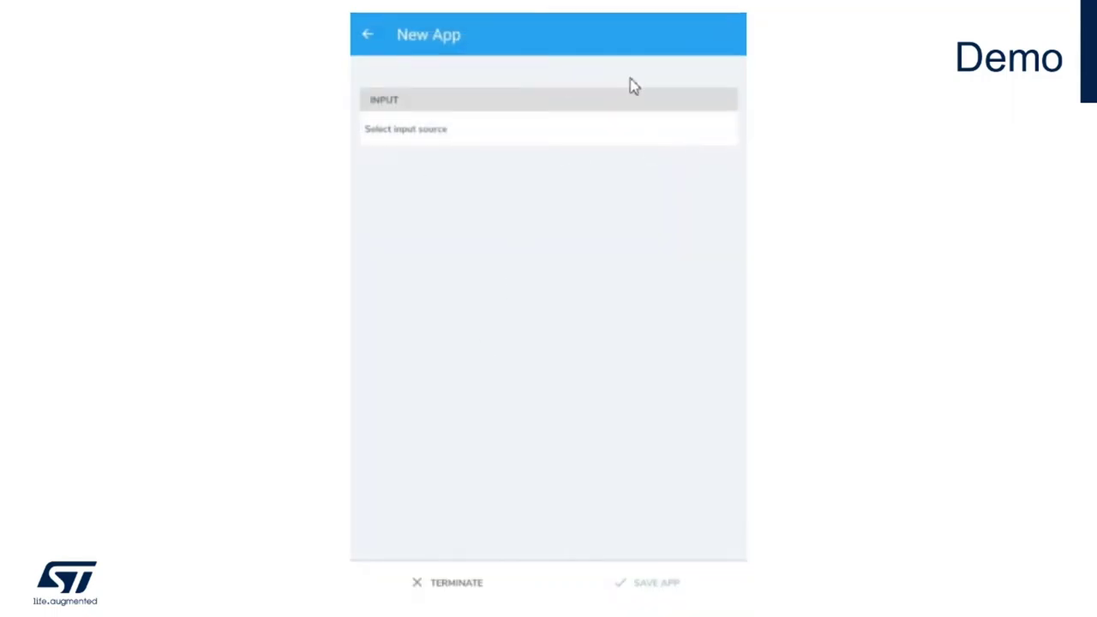
left_click(461, 131)
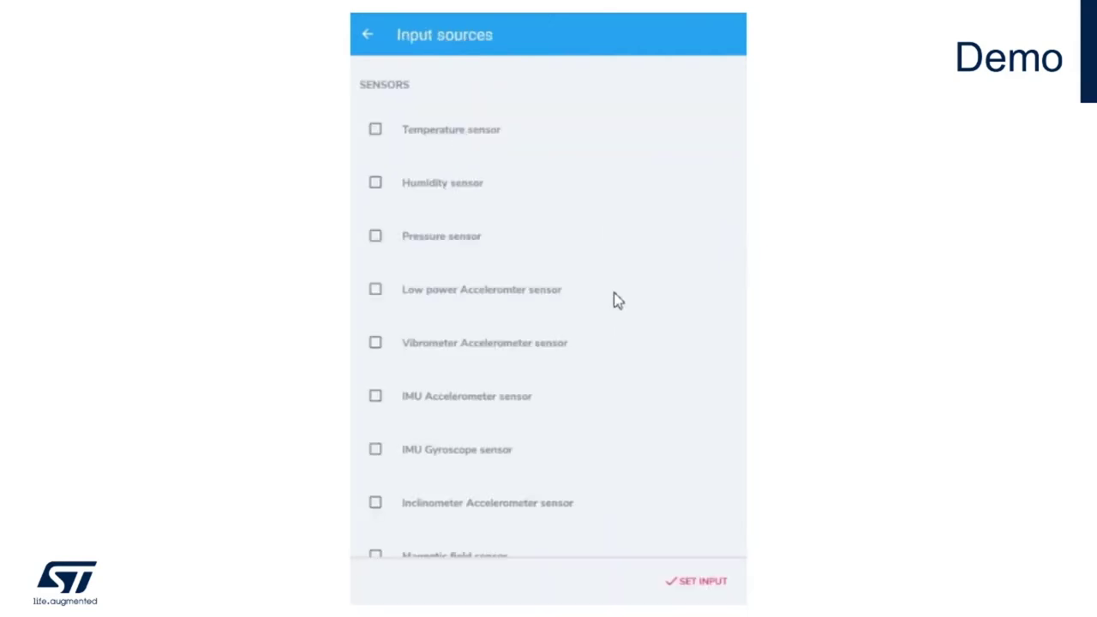
scroll(614, 293, "down", 4)
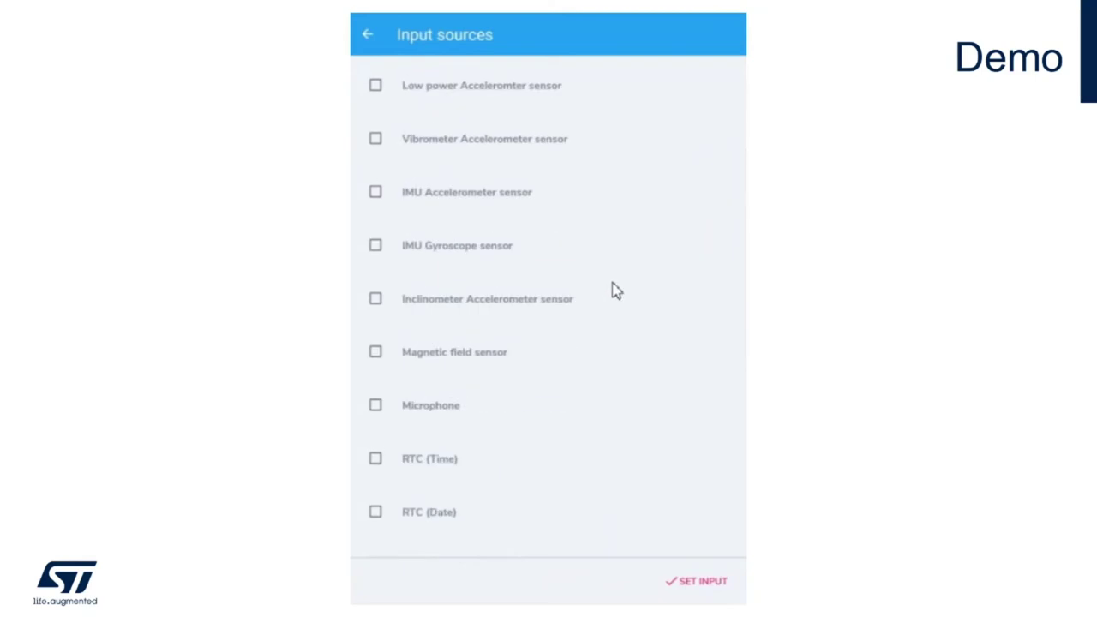
scroll(614, 293, "down", 3)
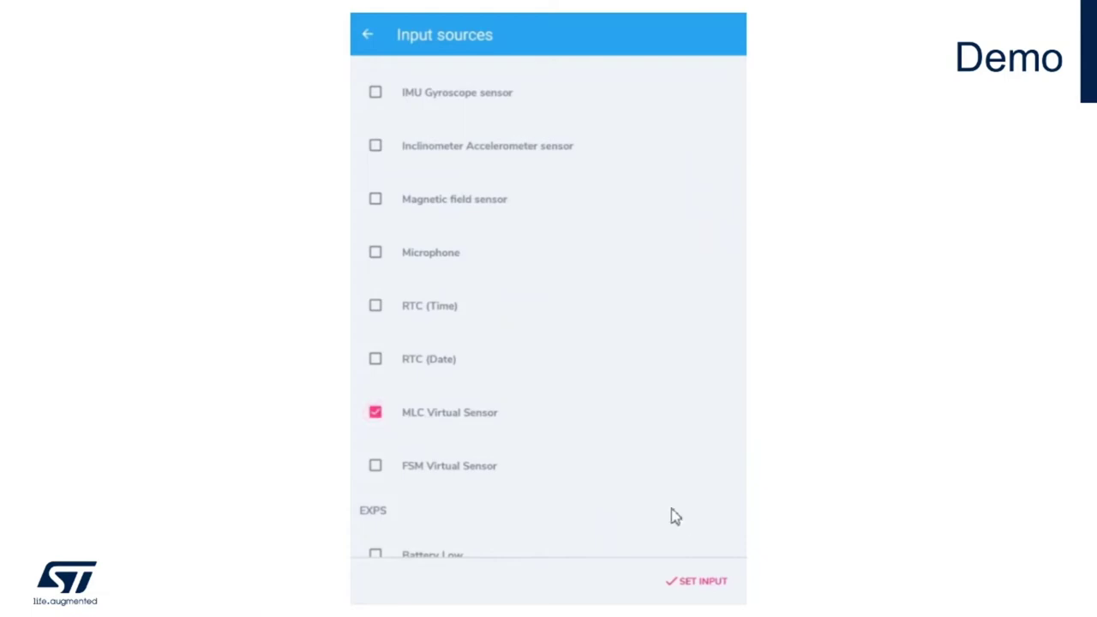
left_click(703, 585)
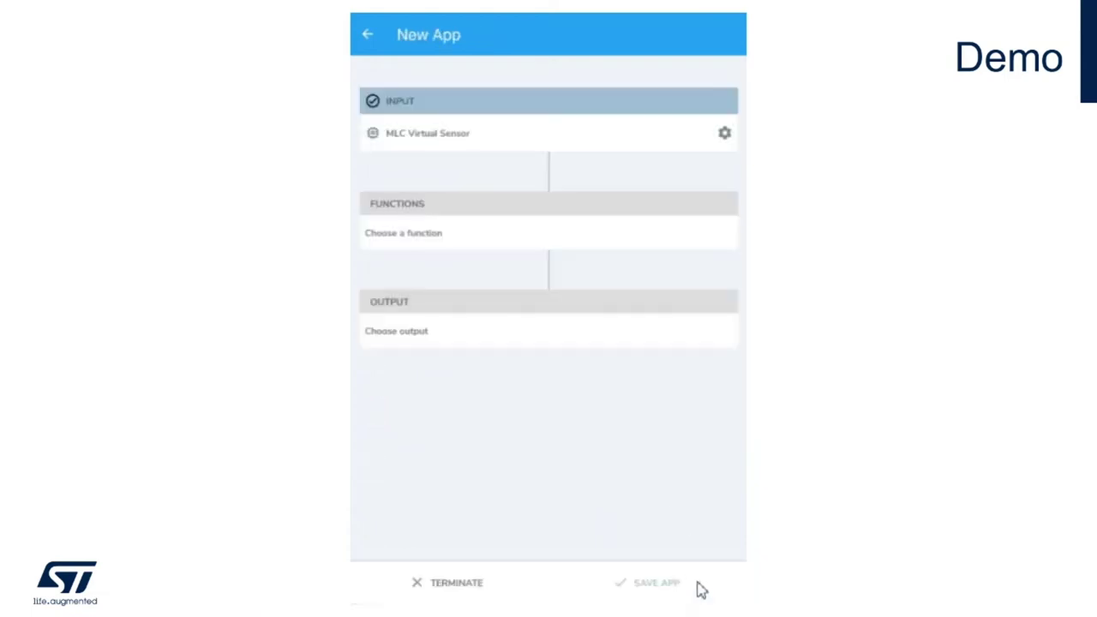
Step: Load lsm6dsox_vibration_monitoring.ucf into the MLC Virtual Sensor options, listing labels DT1–DT8
left_click(725, 135)
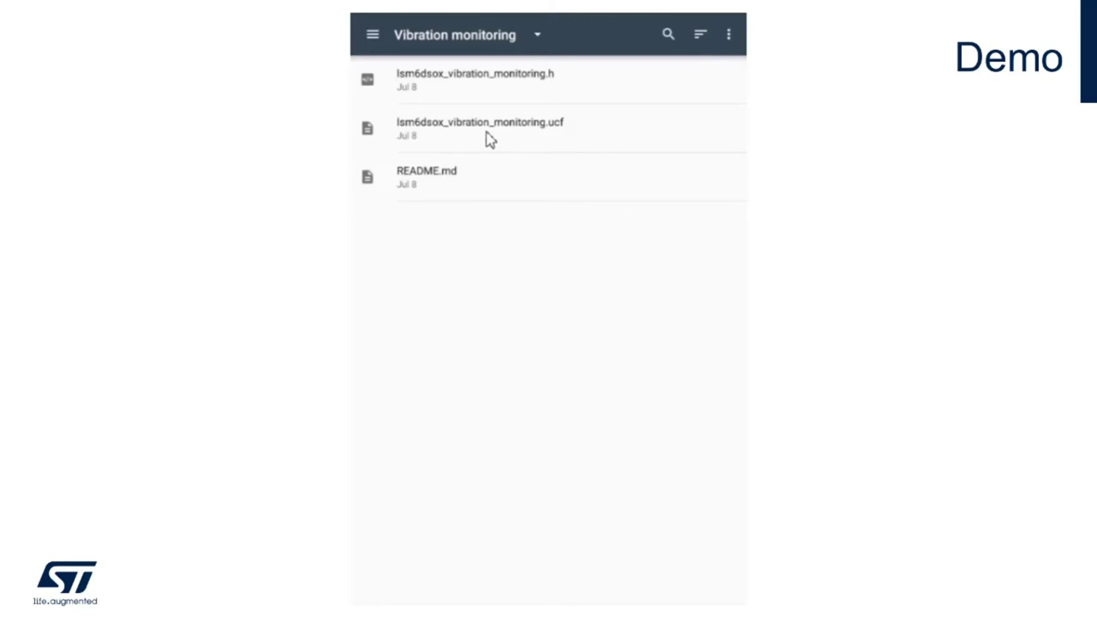
left_click(500, 140)
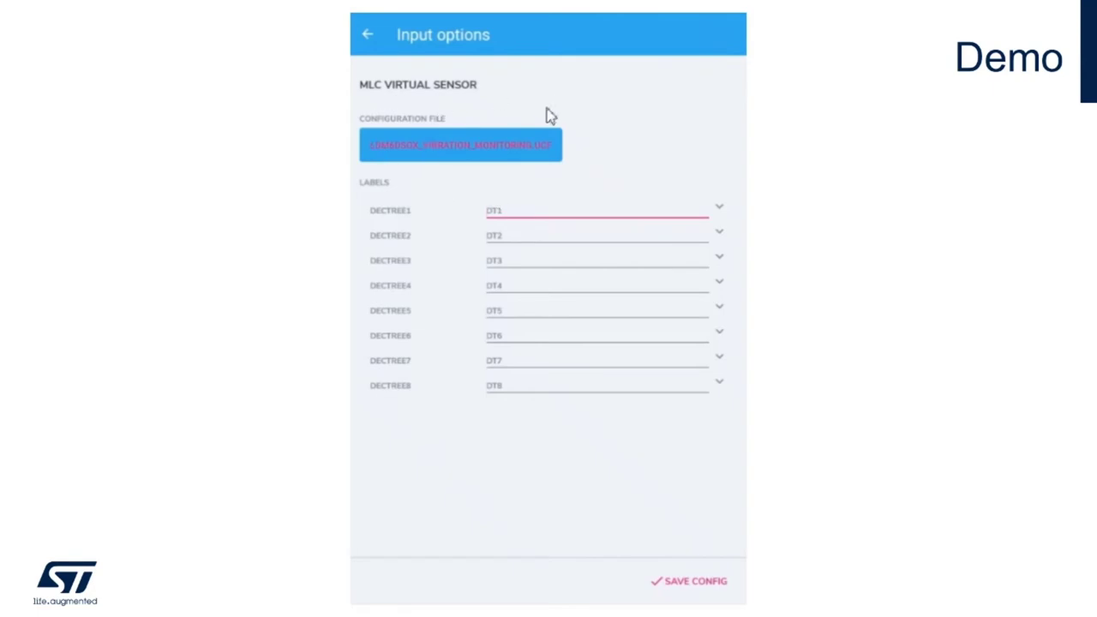
Step: Rename decision tree DECTREE1 to 'Vibration Monitoring'
left_click(720, 211)
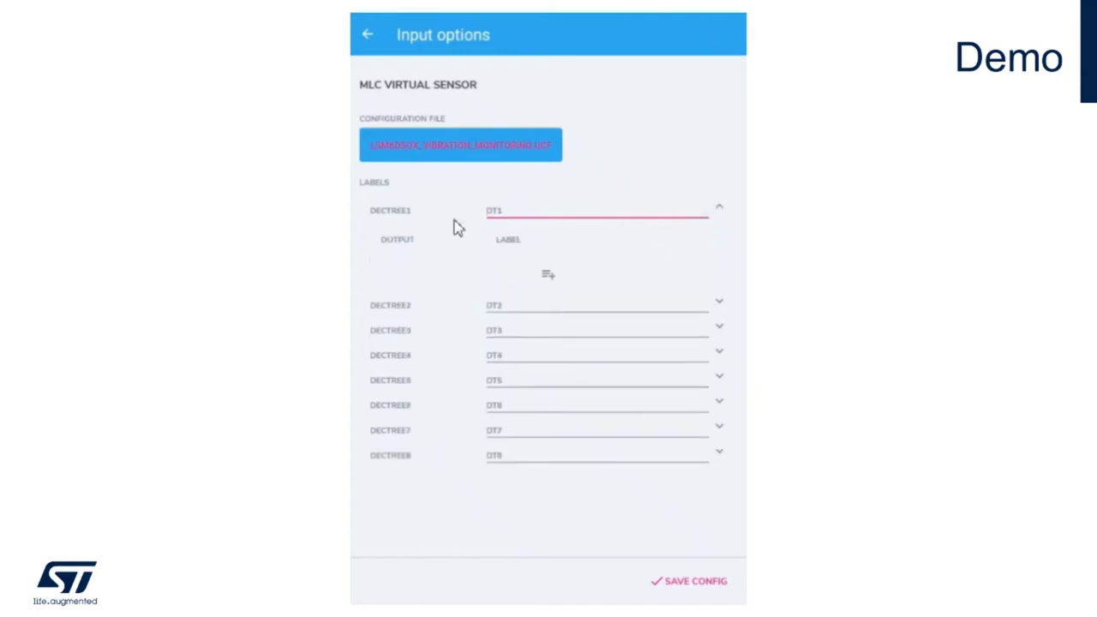
left_click(517, 218)
type("Vibration")
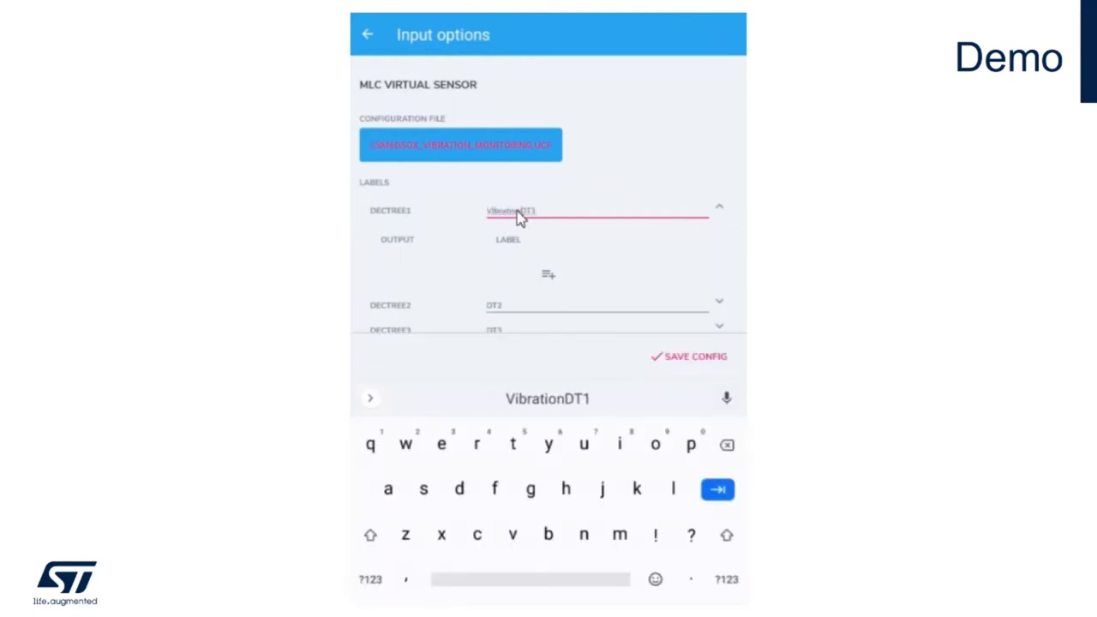
key("Delete")
key("Delete")
key("Delete")
type("Monit")
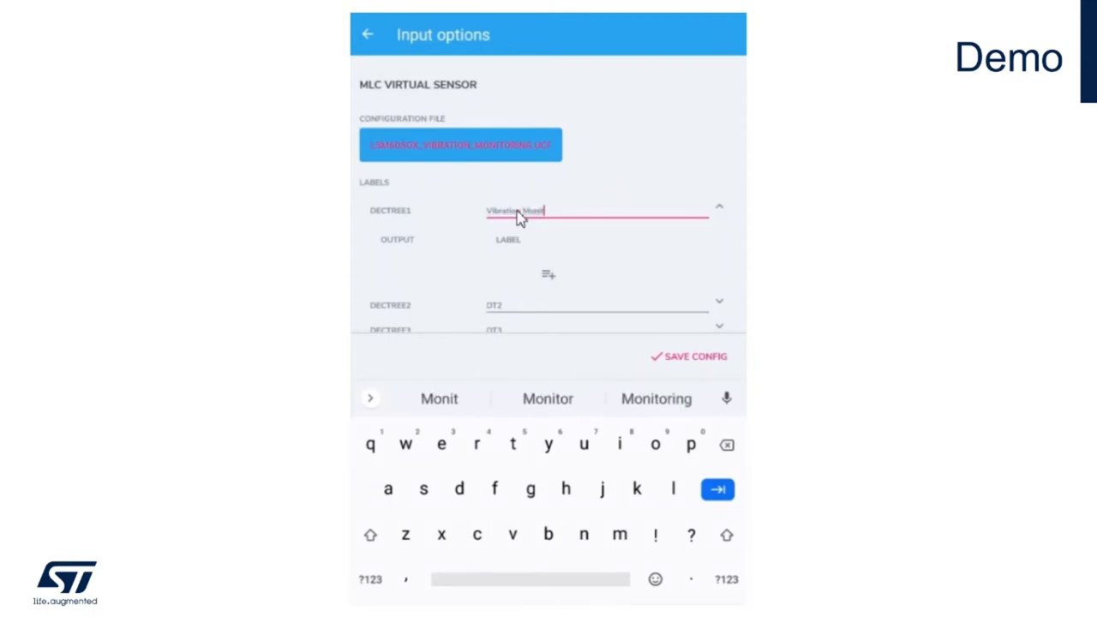
type("oring")
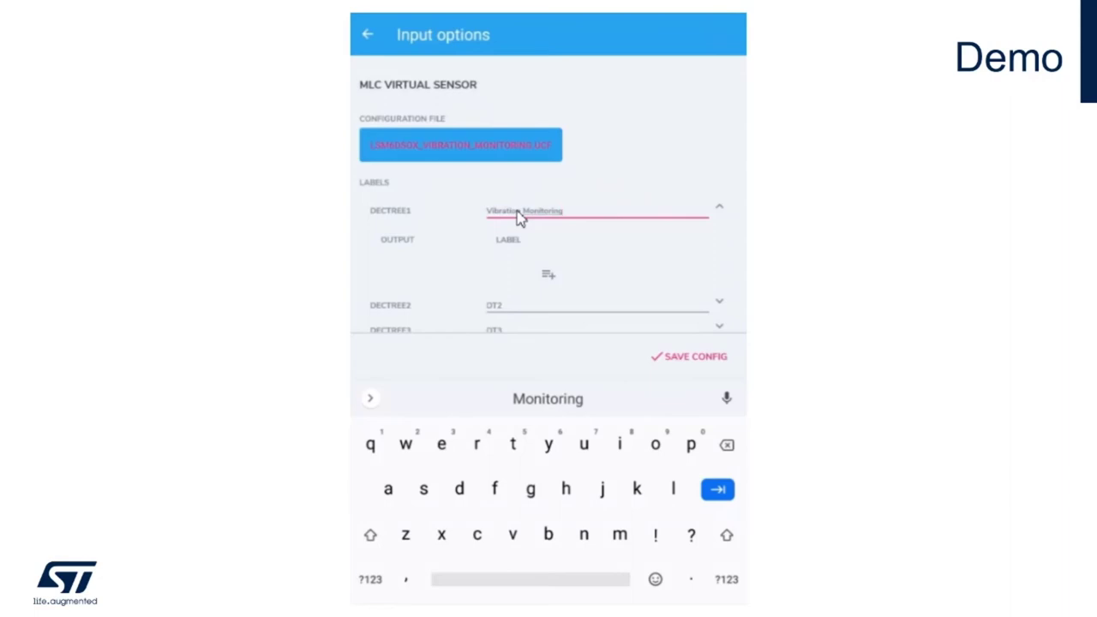
Step: Add three output rows to DECTREE1, giving the second and third outputs values 1 and 2
left_click(549, 279)
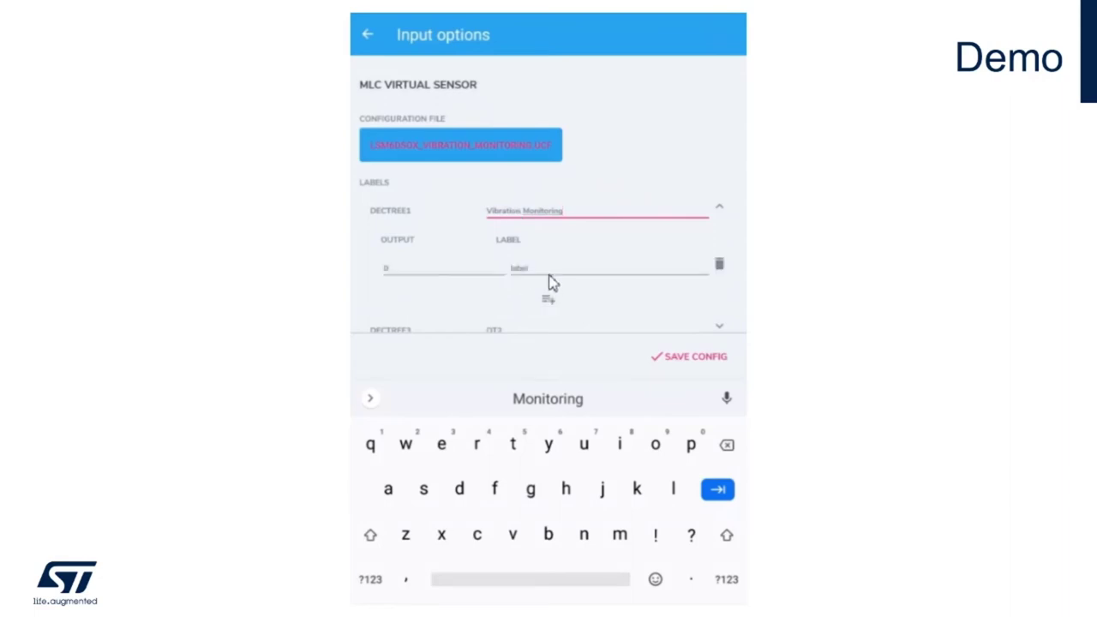
left_click(549, 299)
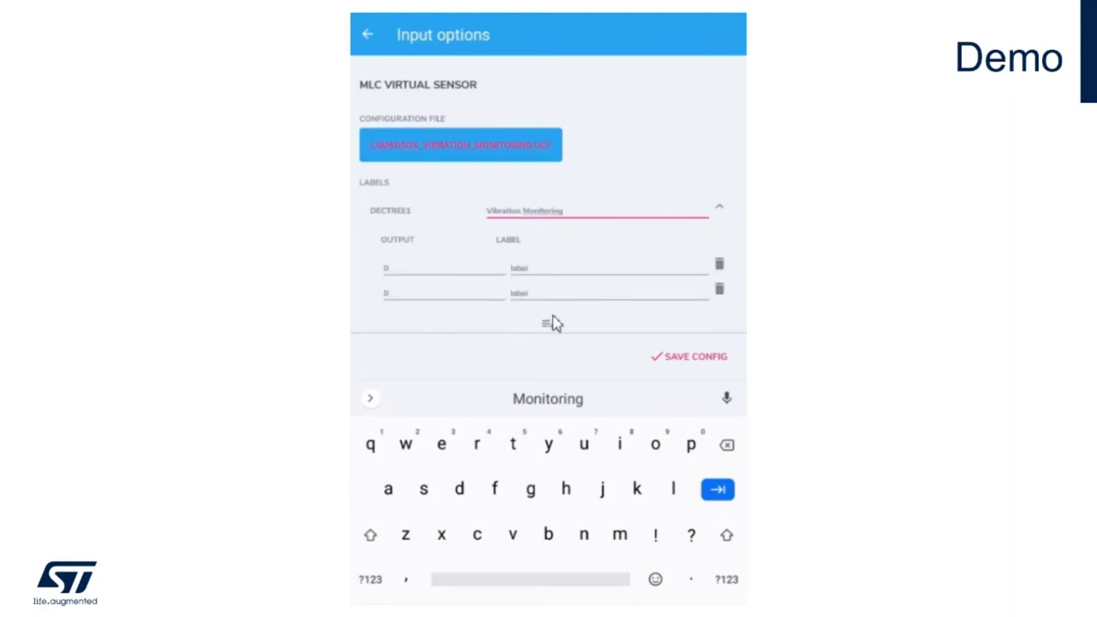
left_click(553, 324)
scroll(583, 233, "down", 1)
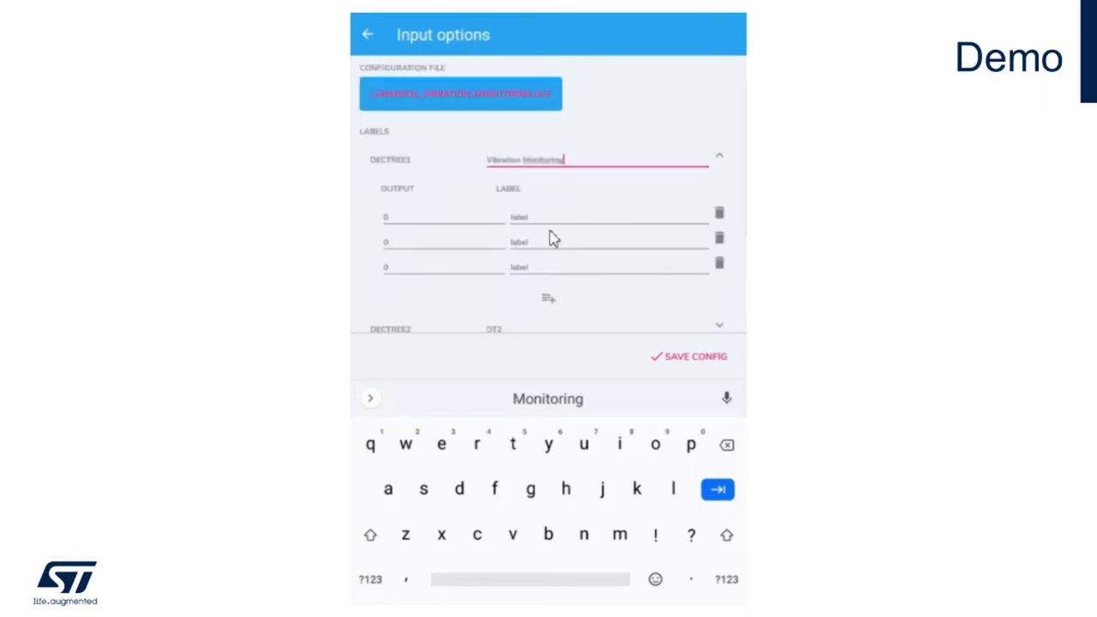
left_click(399, 245)
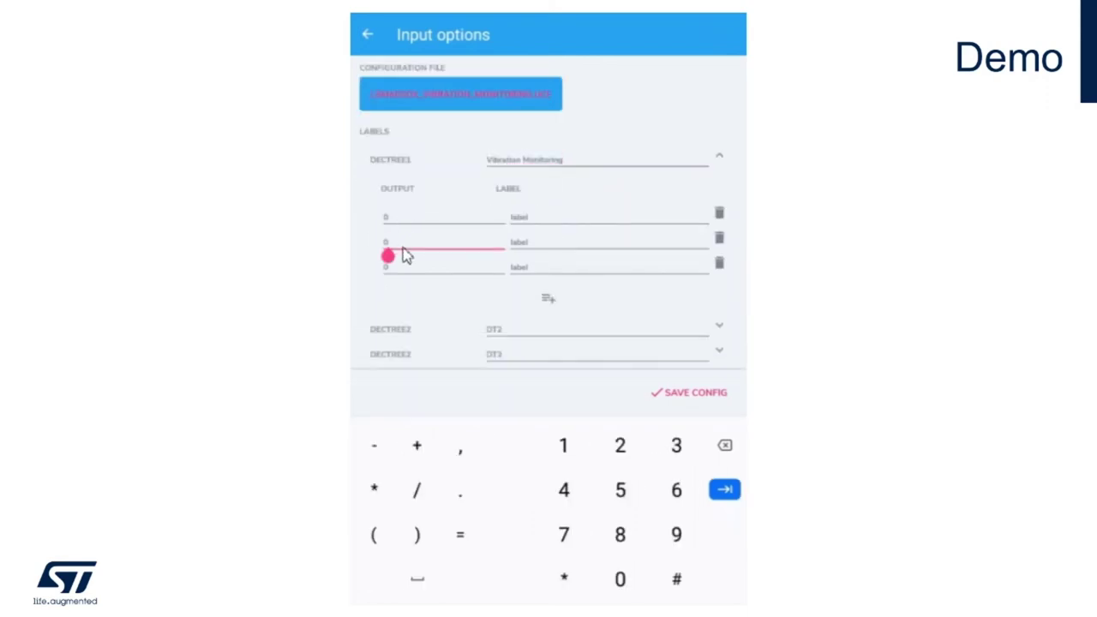
type("1")
left_click(408, 271)
type("2")
Step: Label the three DECTREE1 outputs 'No vibration', 'Low vibration' and 'High vibration'
left_click(541, 221)
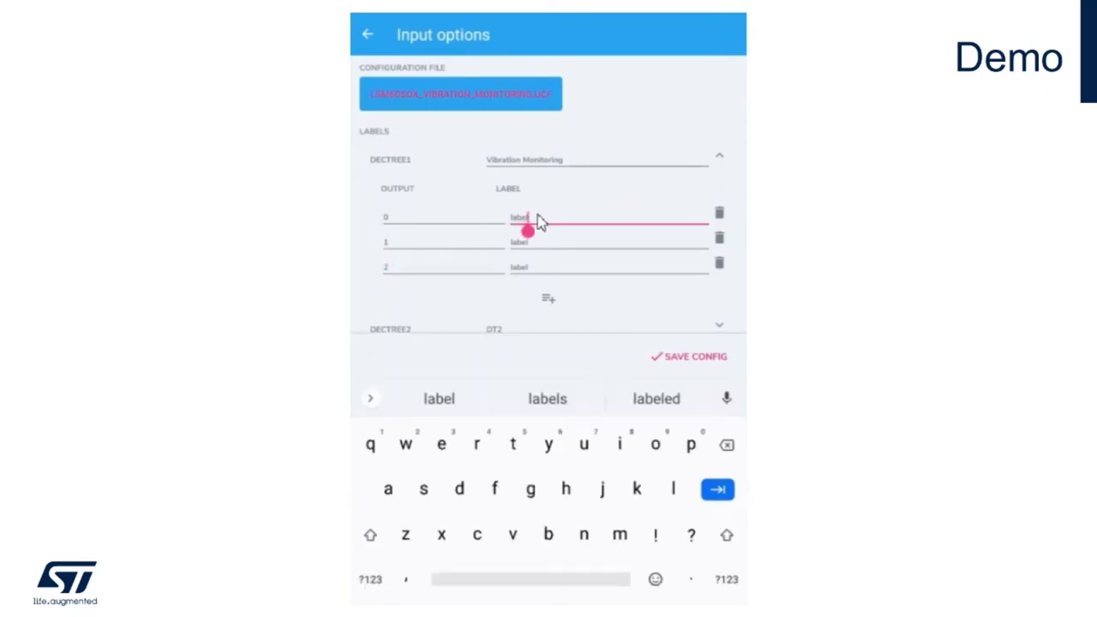
key("BackSpace")
key("BackSpace")
key("BackSpace")
key("BackSpace")
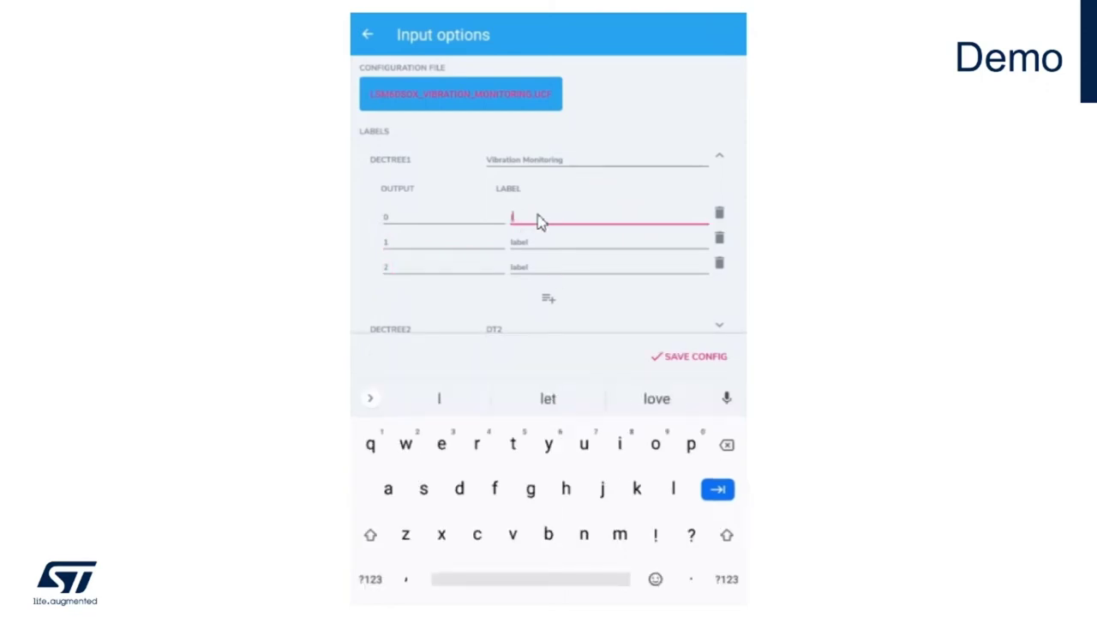
key("BackSpace")
type("No ")
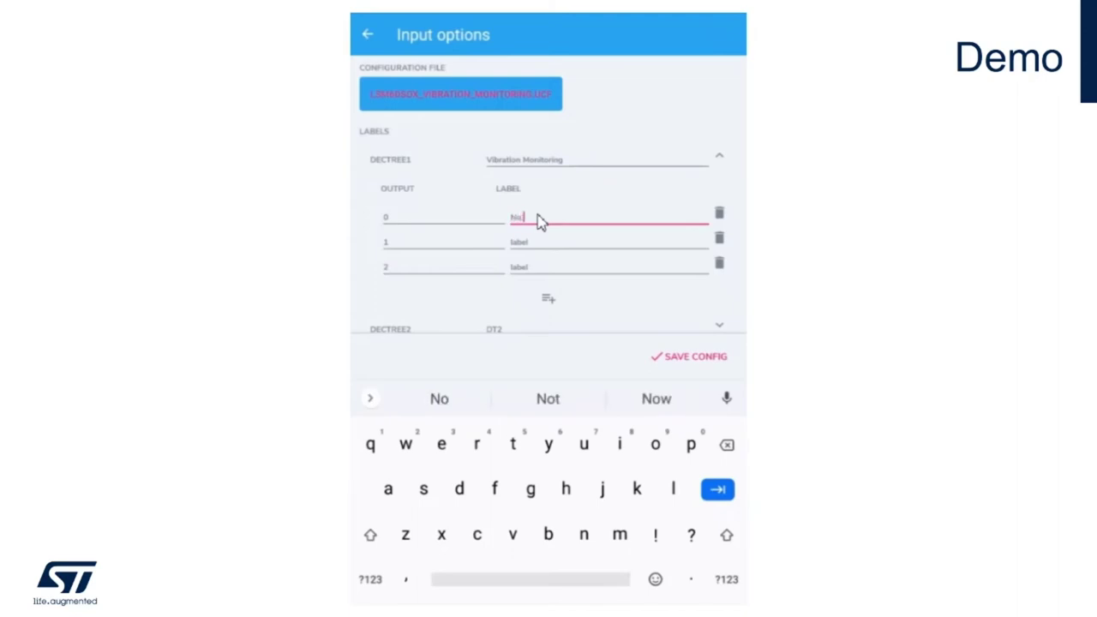
type("vibr")
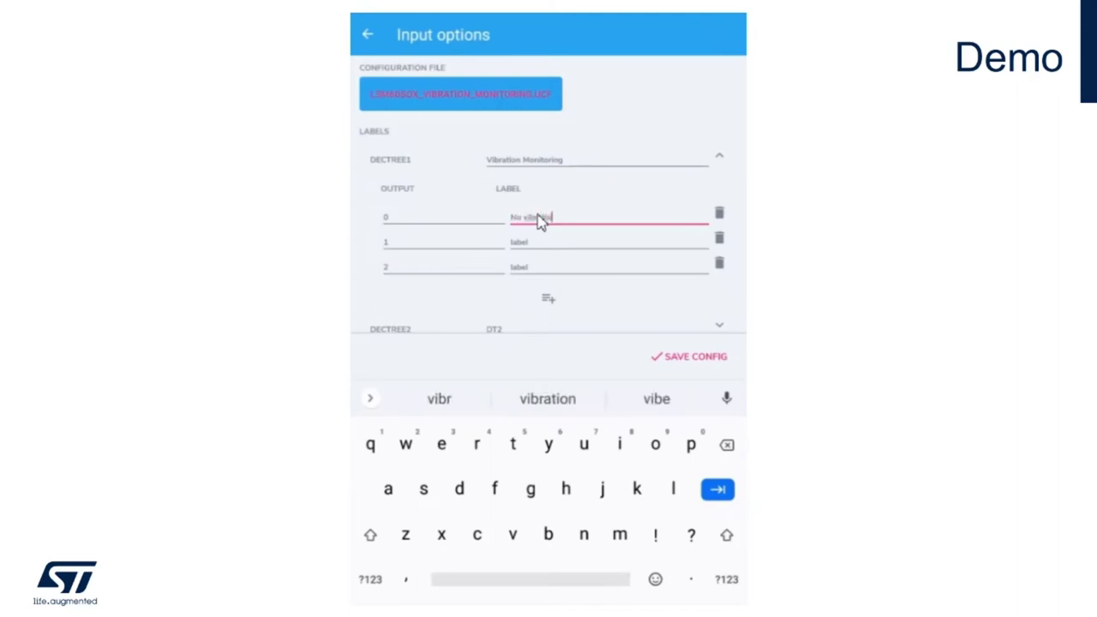
type("ation")
left_click(533, 250)
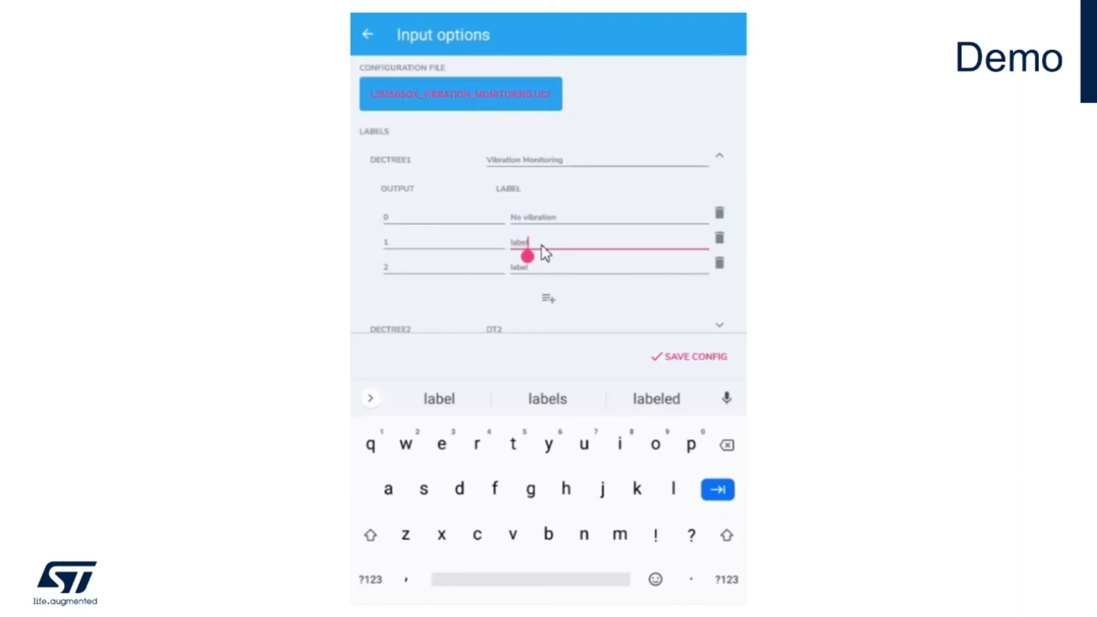
key("BackSpace")
key("BackSpace")
key("BackSpace")
key("BackSpace")
key("BackSpace")
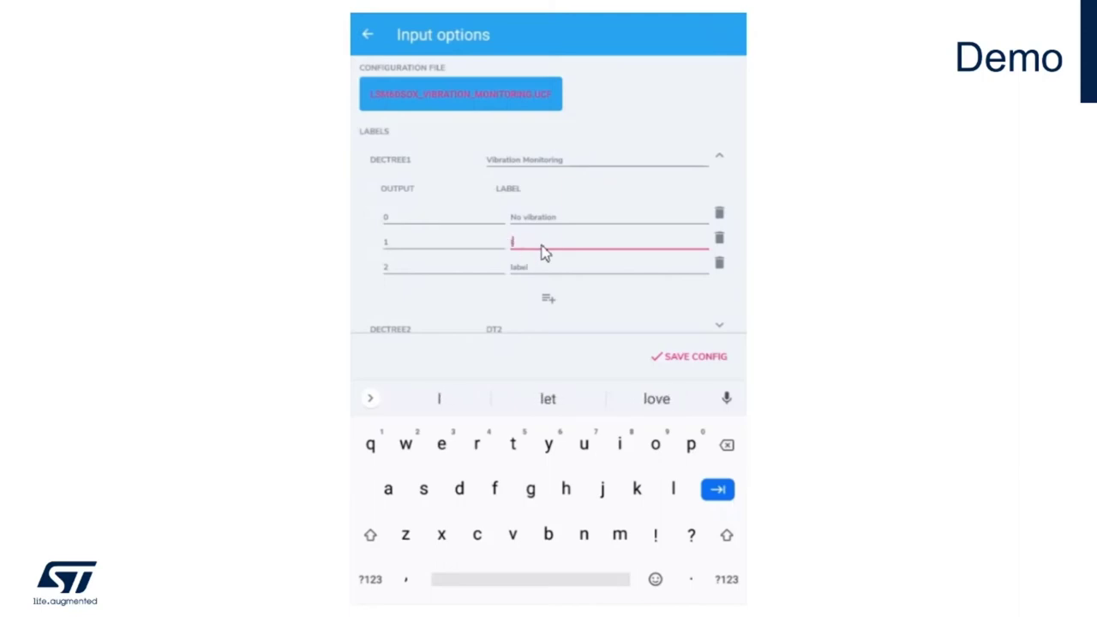
type("Low ")
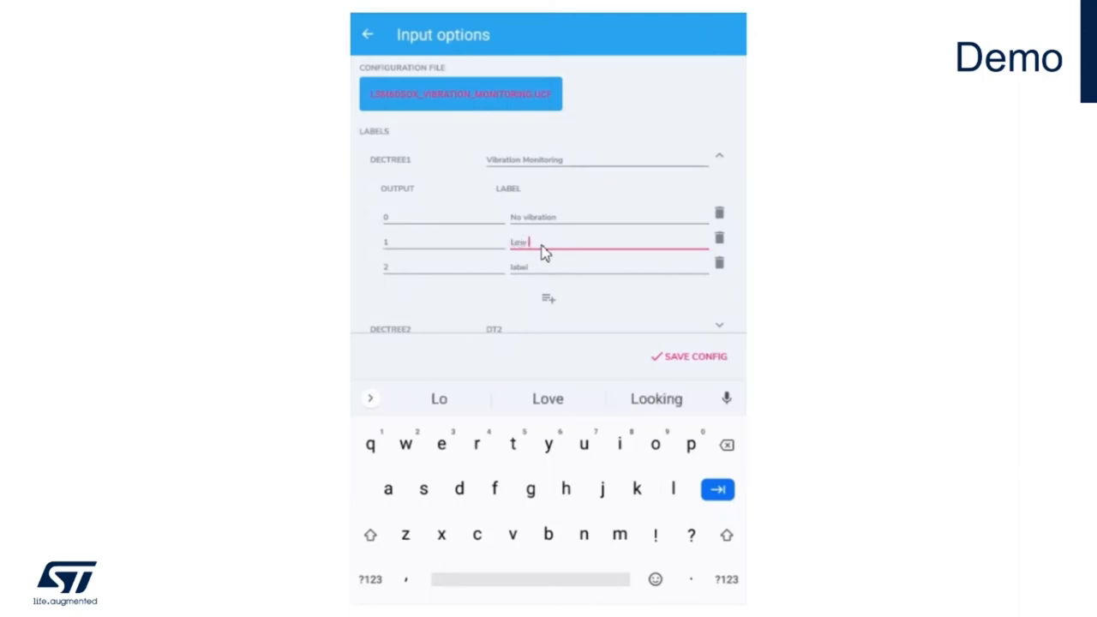
type("vibration")
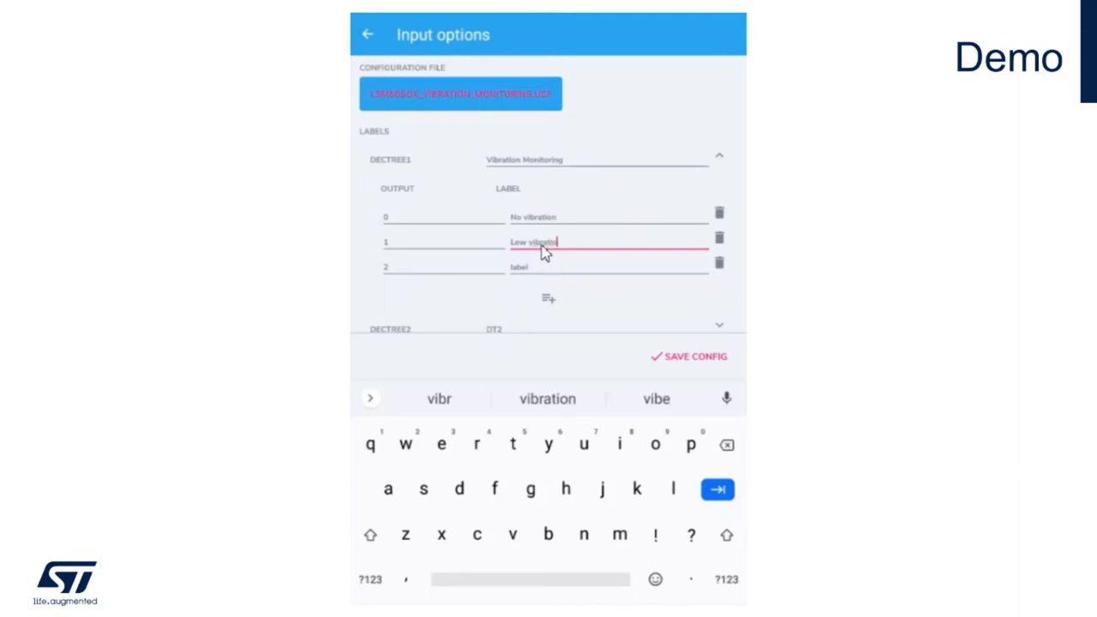
left_click(547, 272)
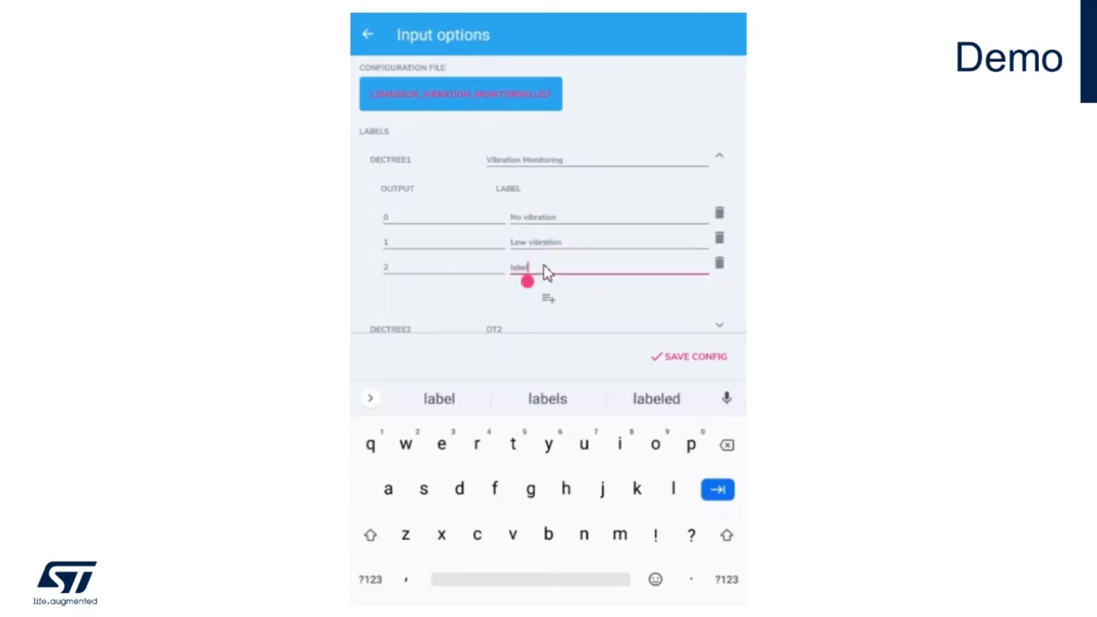
key("BackSpace")
key("BackSpace")
key("BackSpace")
key("BackSpace")
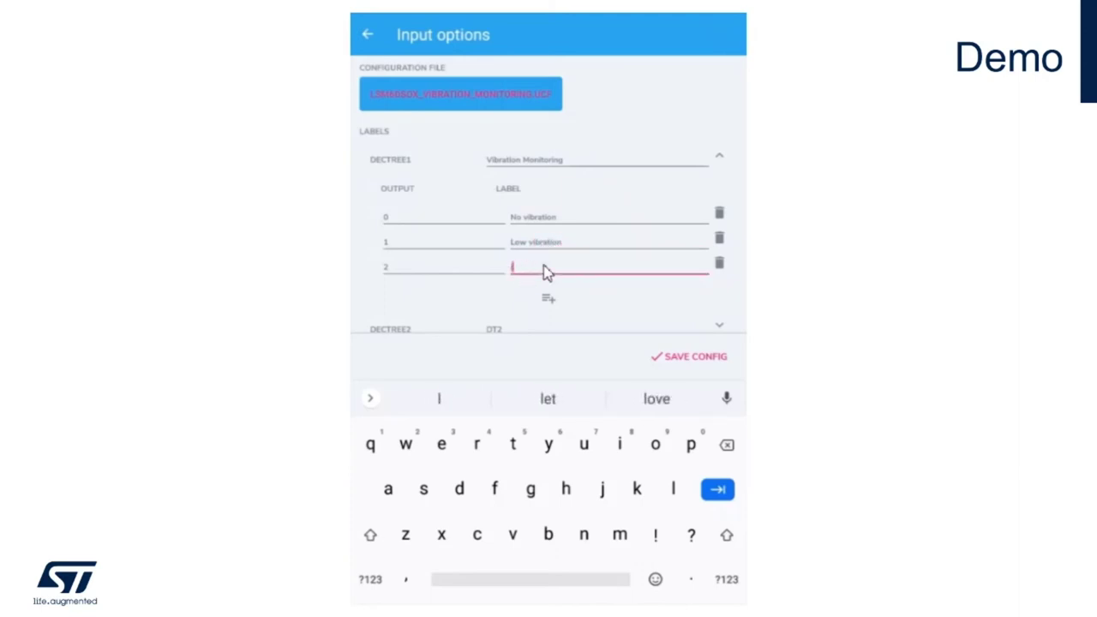
key("BackSpace")
type("High vi")
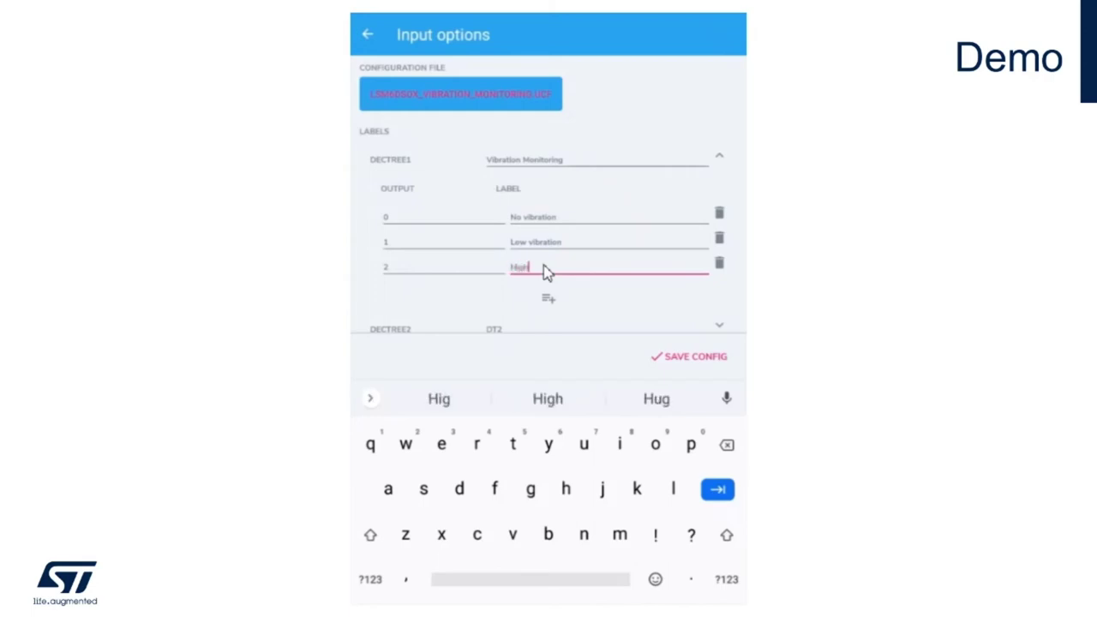
type("br")
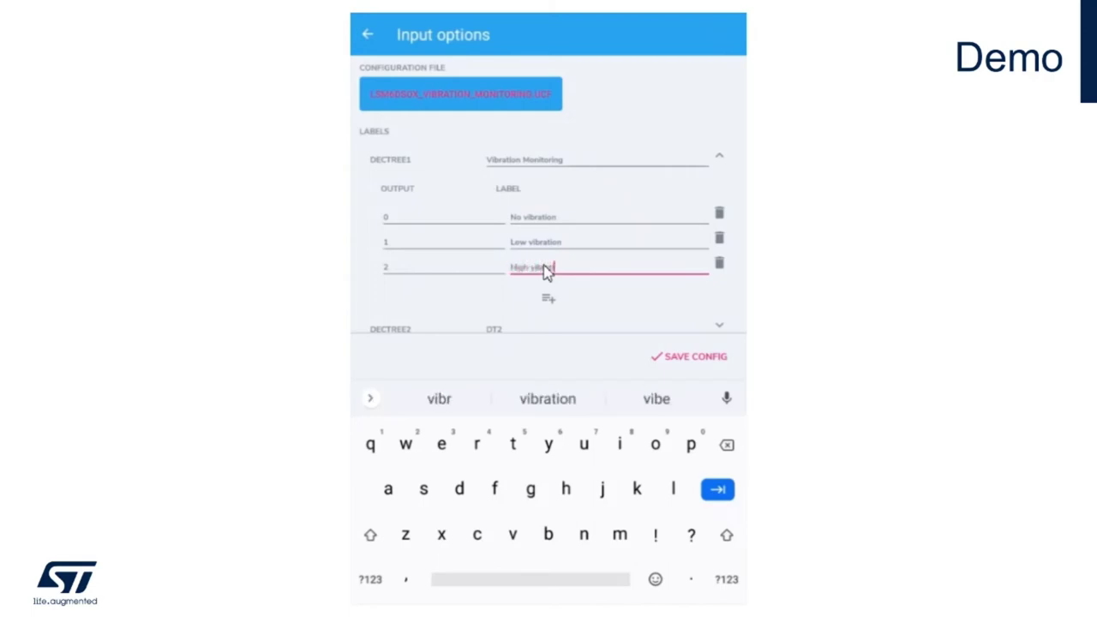
type("ation")
scroll(624, 287, "down", 1)
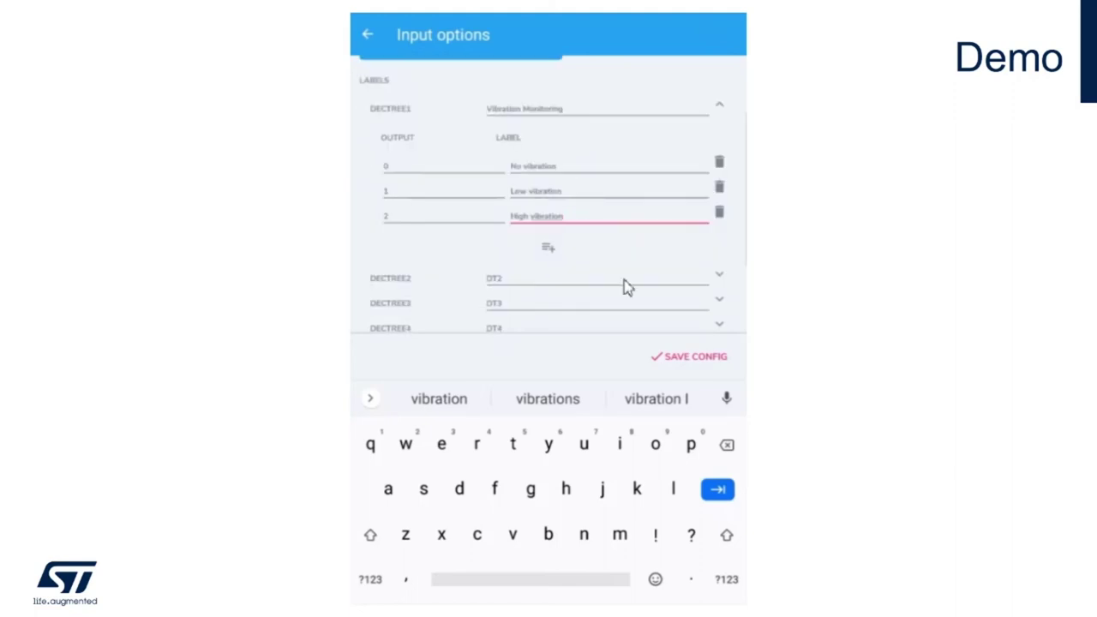
Step: Save the MLC configuration, recheck the DECTREE1 labels, and save it again
left_click(652, 359)
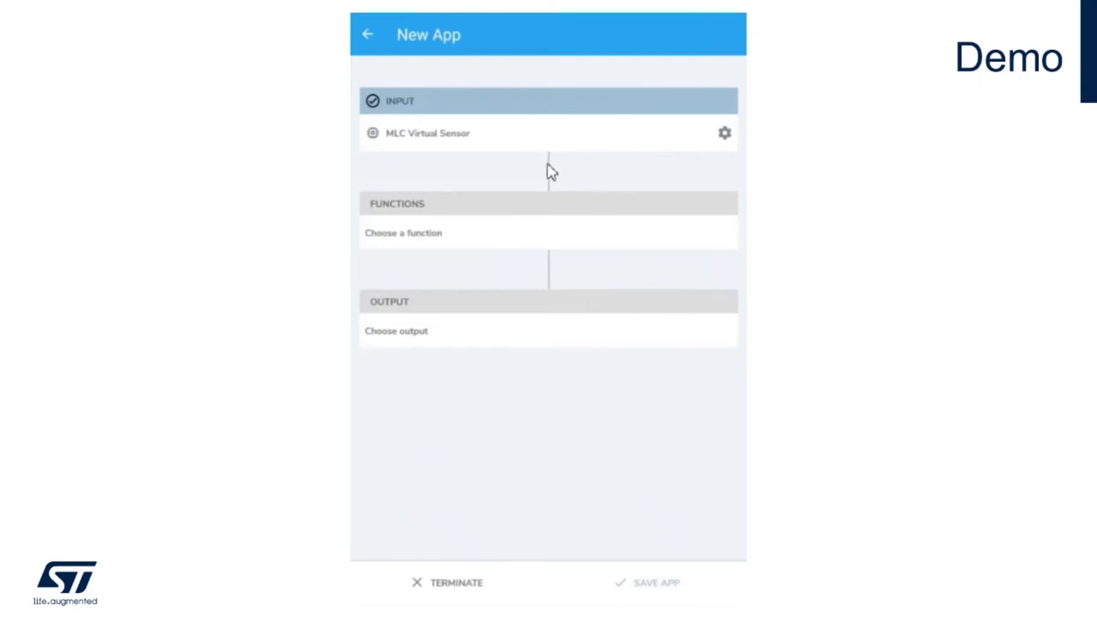
left_click(724, 135)
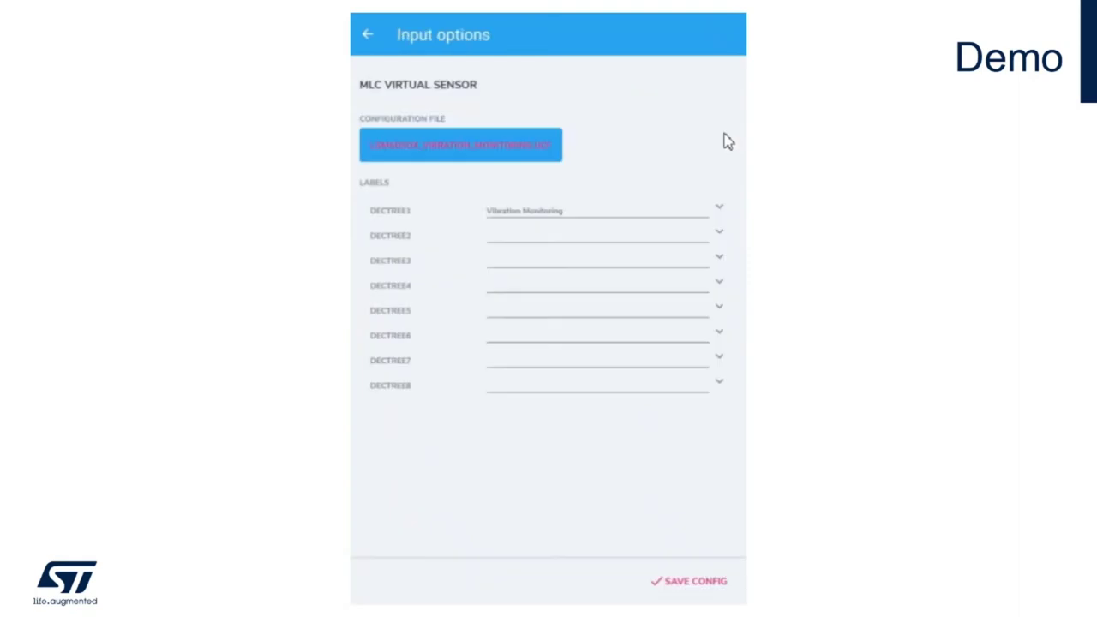
left_click(721, 211)
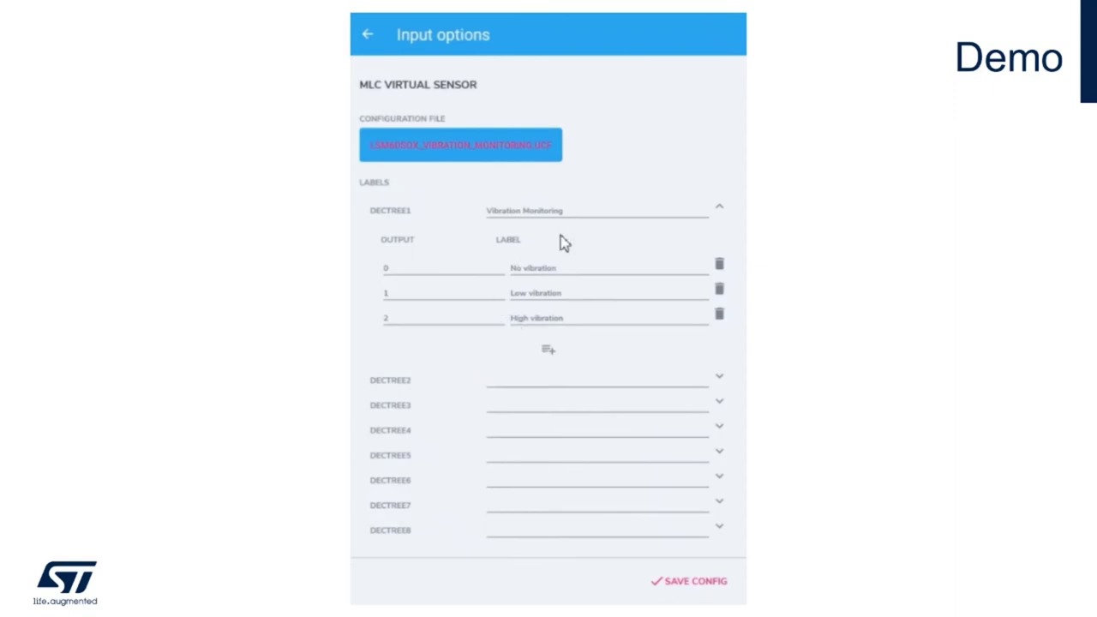
left_click(690, 583)
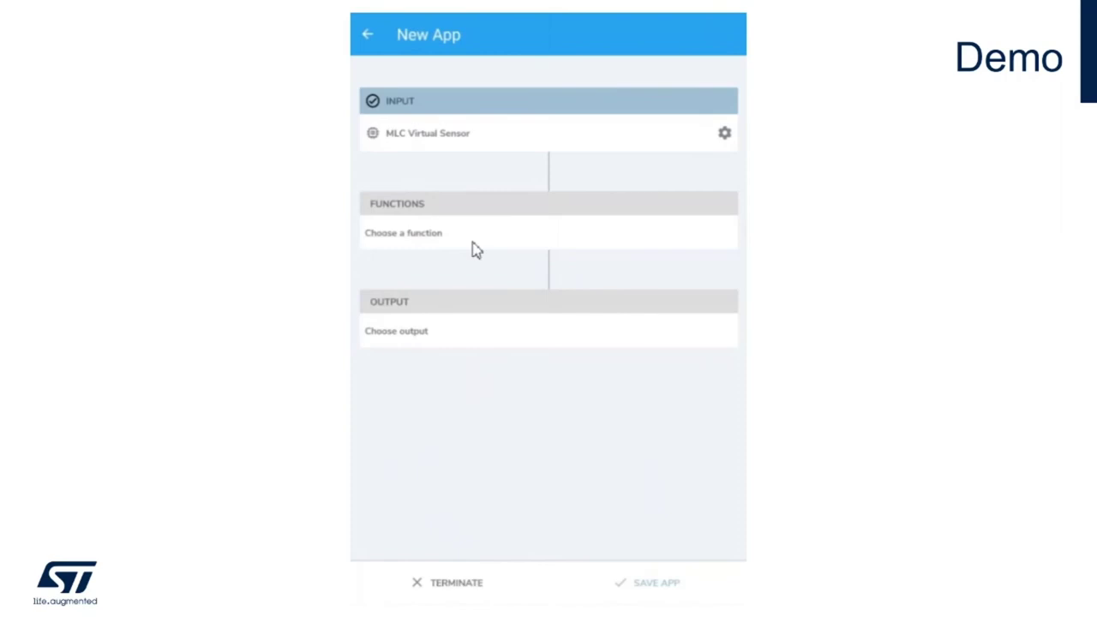
Step: Set the new app's output to Stream to Bluetooth
left_click(463, 341)
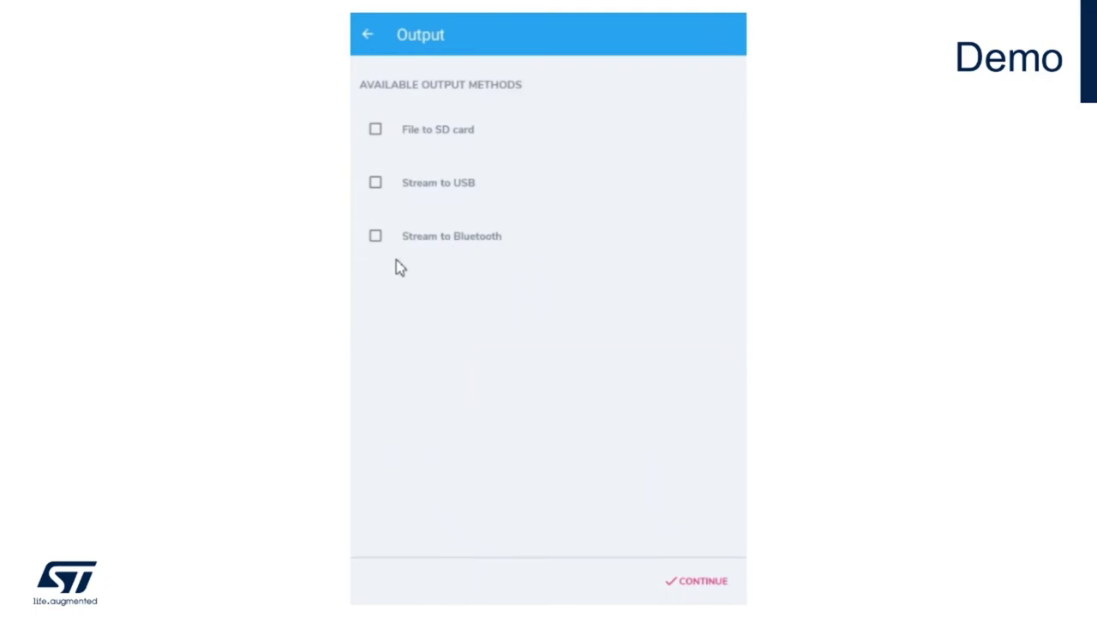
left_click(375, 235)
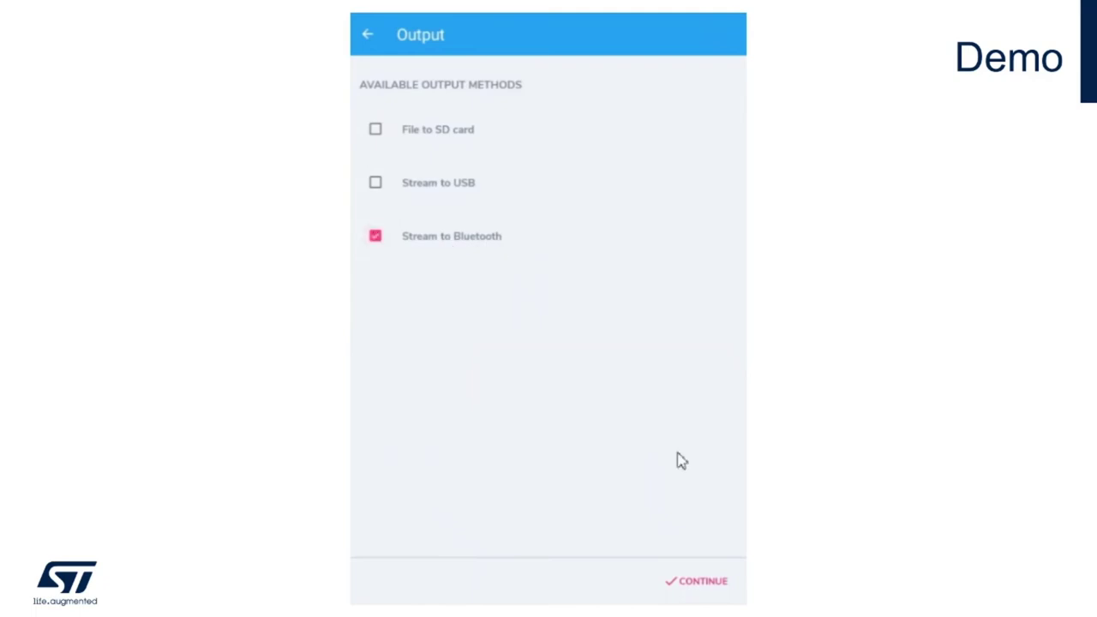
left_click(689, 589)
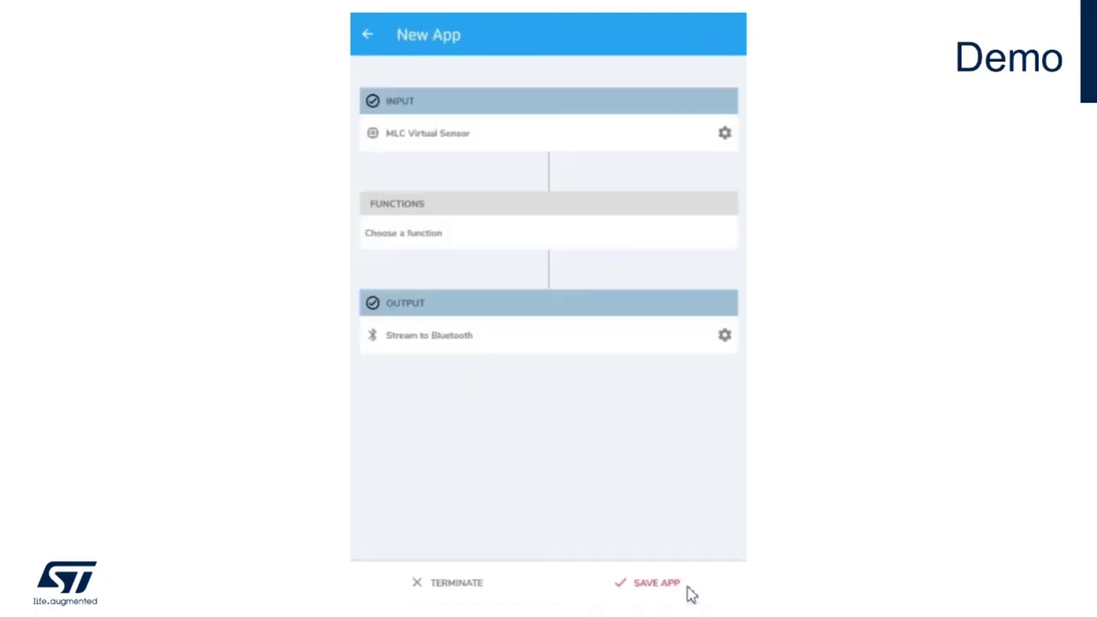
Step: Save the app named 'Example Vibration Monitoring' with description 'MLC based Demo'
left_click(634, 586)
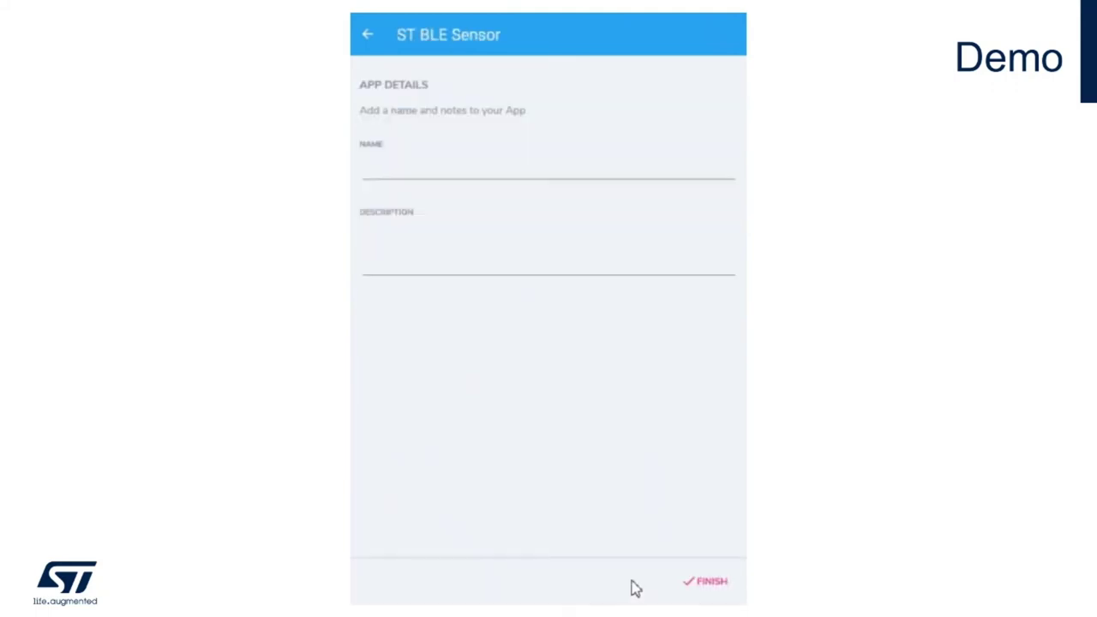
left_click(407, 170)
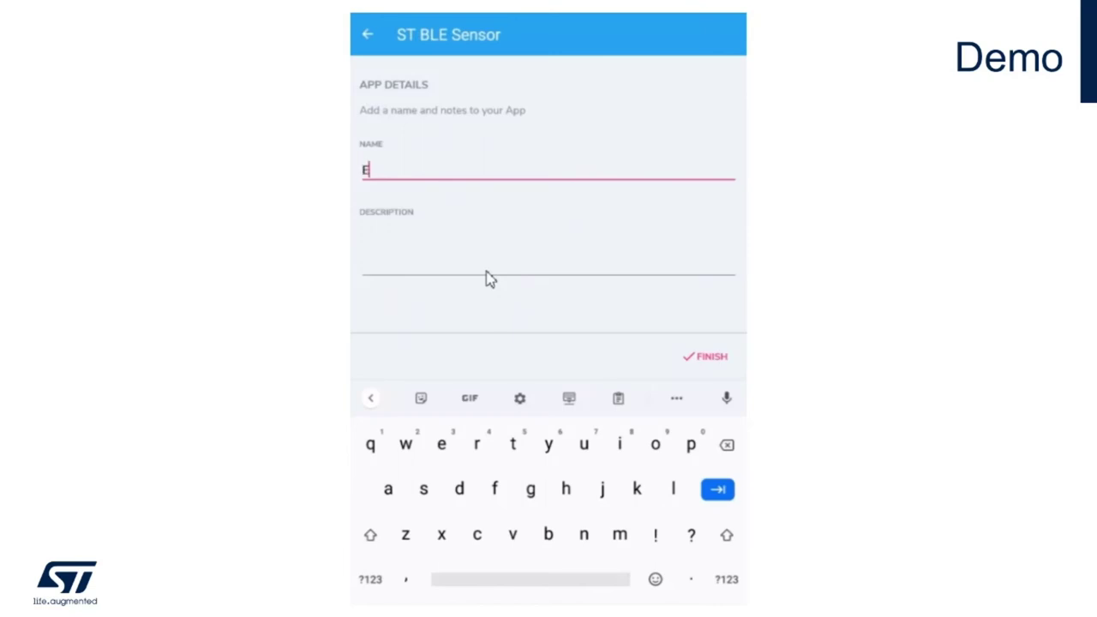
type("xample Vibra")
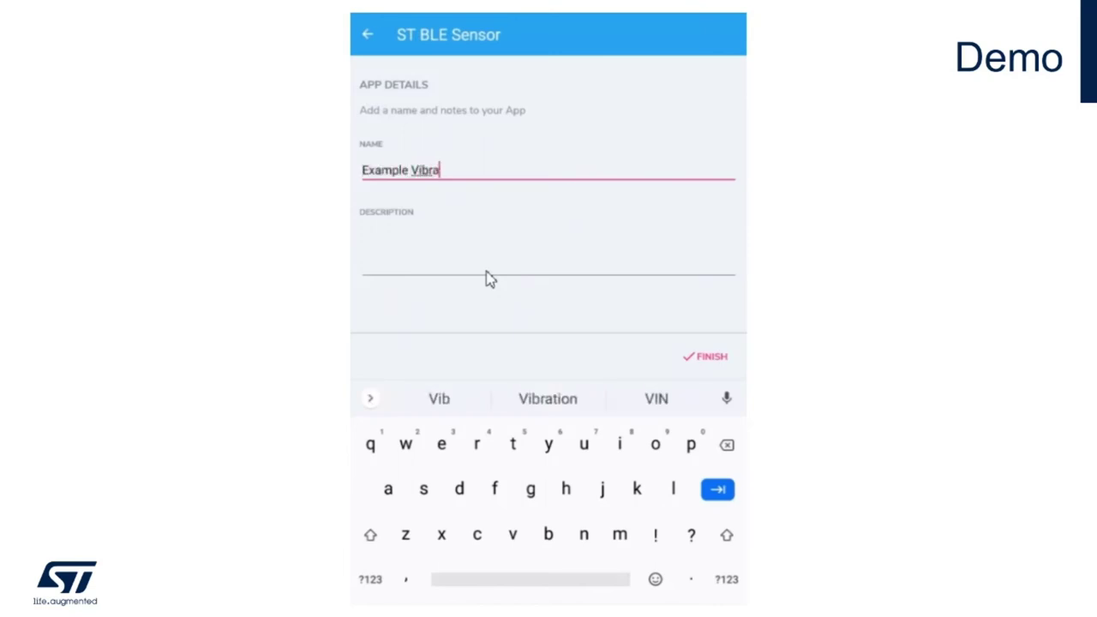
type("tion Monitoring")
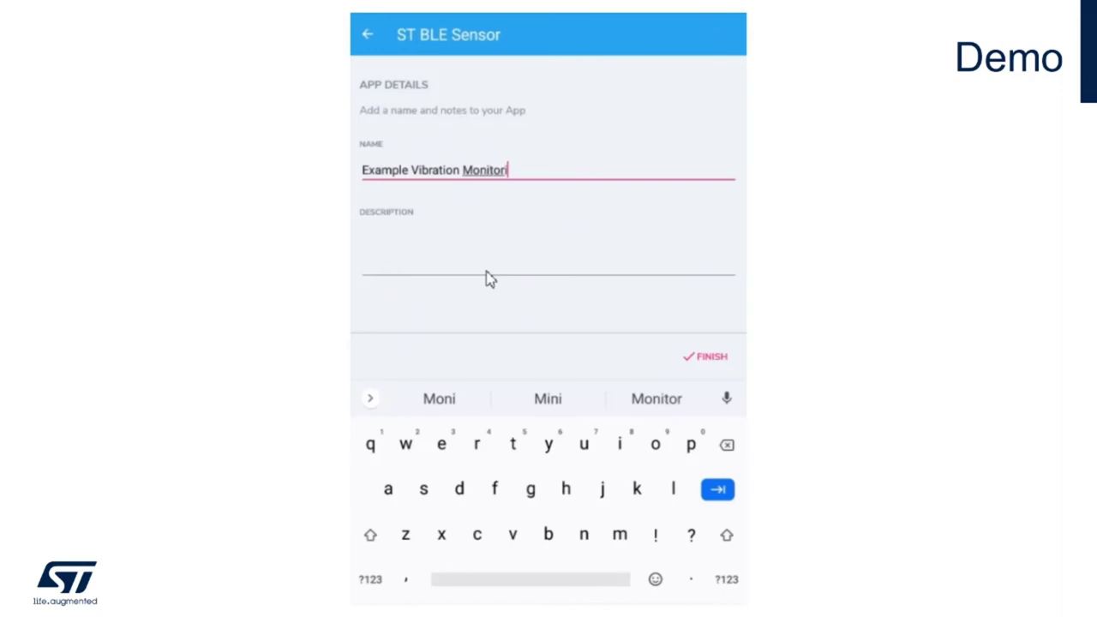
left_click(486, 276)
type("MLC based D")
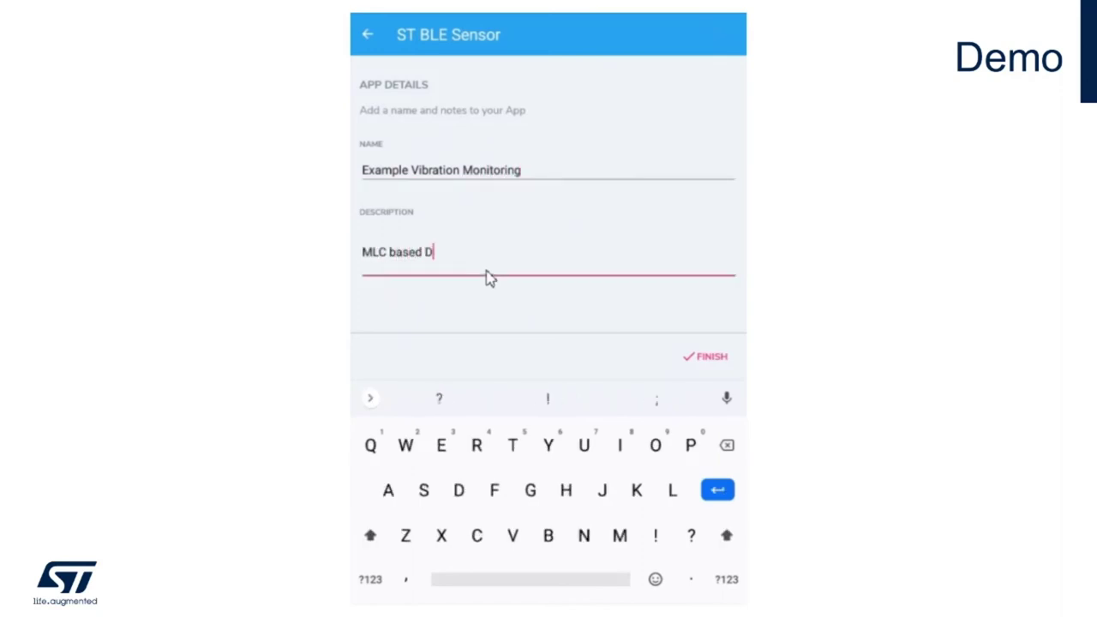
type("emo")
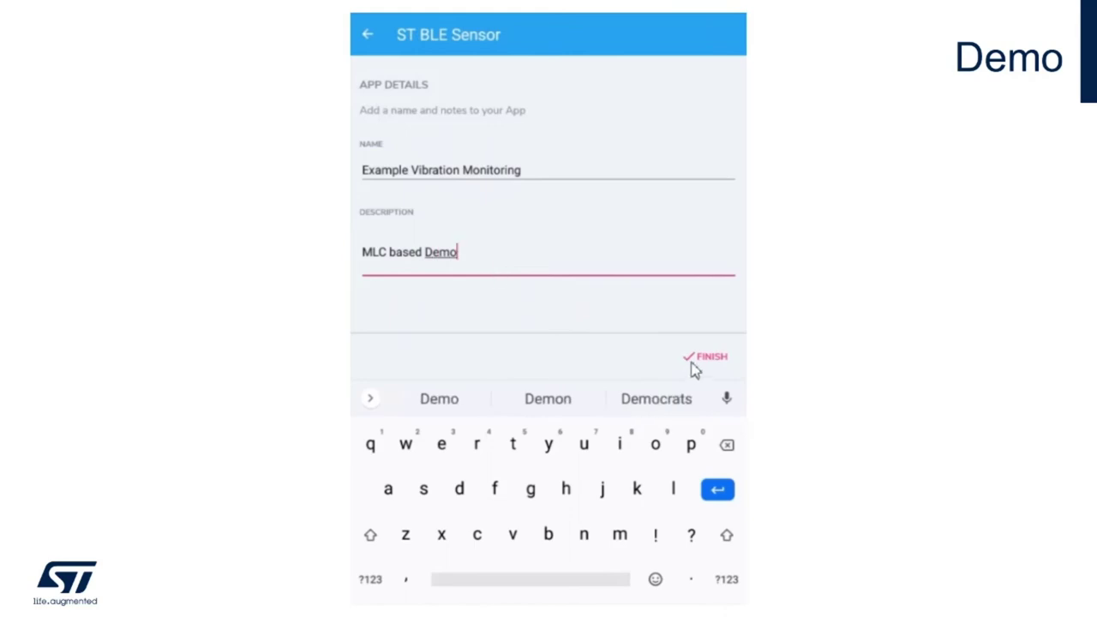
left_click(692, 367)
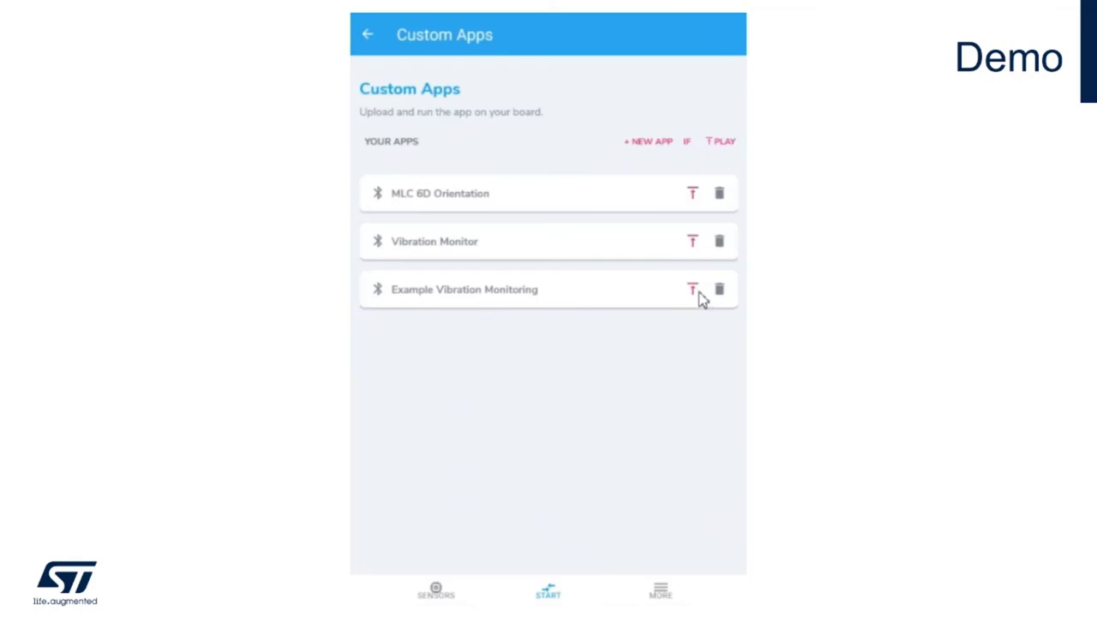
Step: Upload Example Vibration Monitoring from Custom Apps to find an available board
left_click(693, 292)
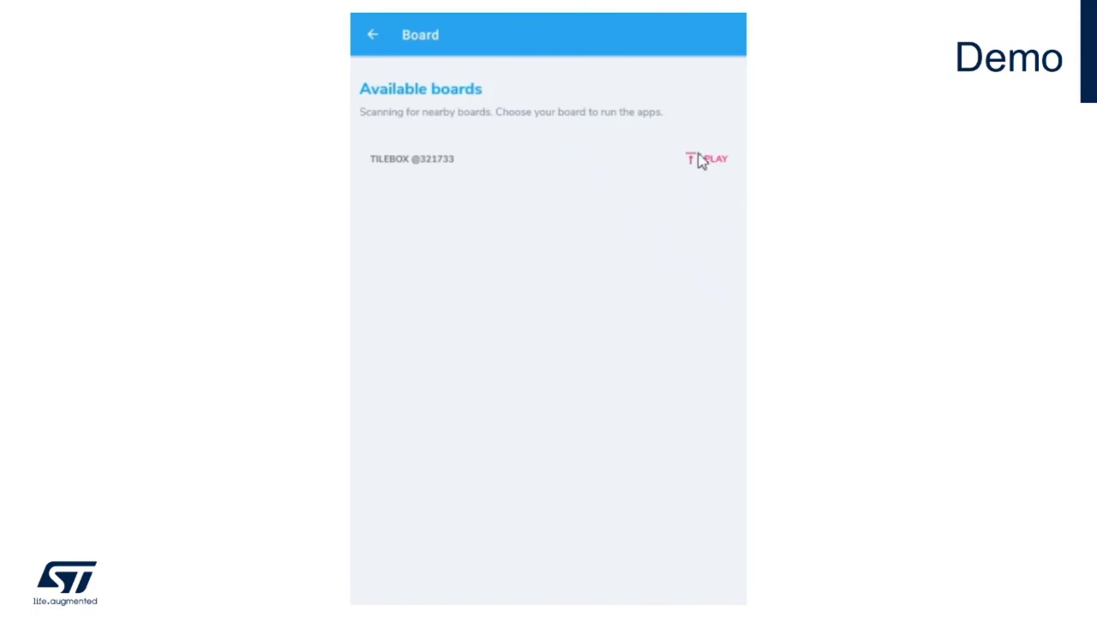
Step: Load and run the app on the TILEBOX board
left_click(700, 159)
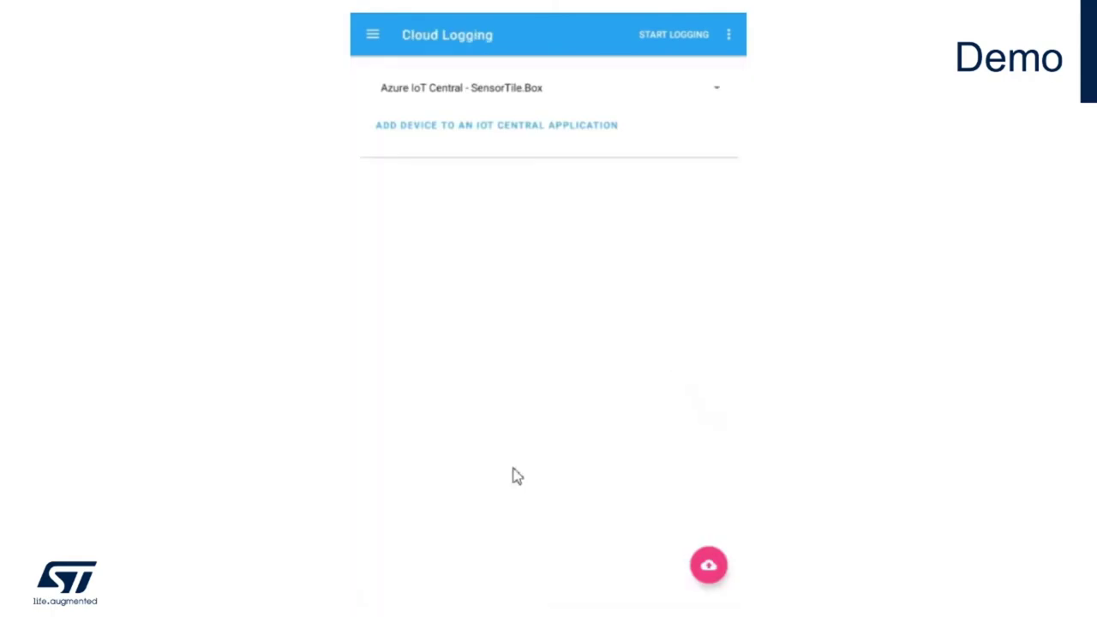
Step: Switch to the Machine Learning Core page listing Decision Trees 0–7 from the board feature menu
left_click(373, 37)
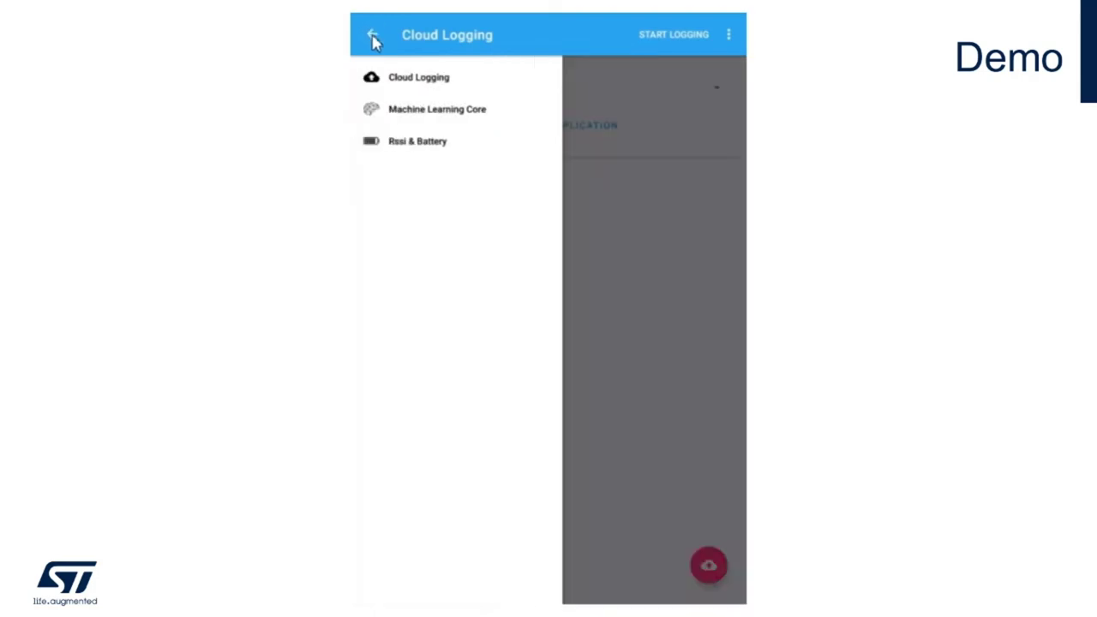
left_click(411, 117)
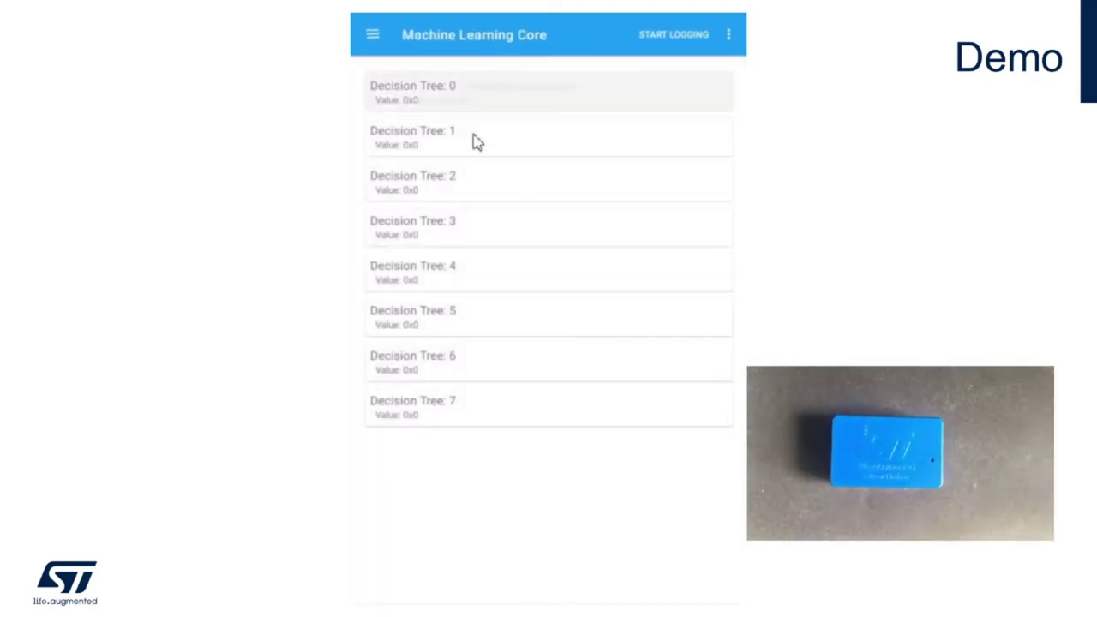